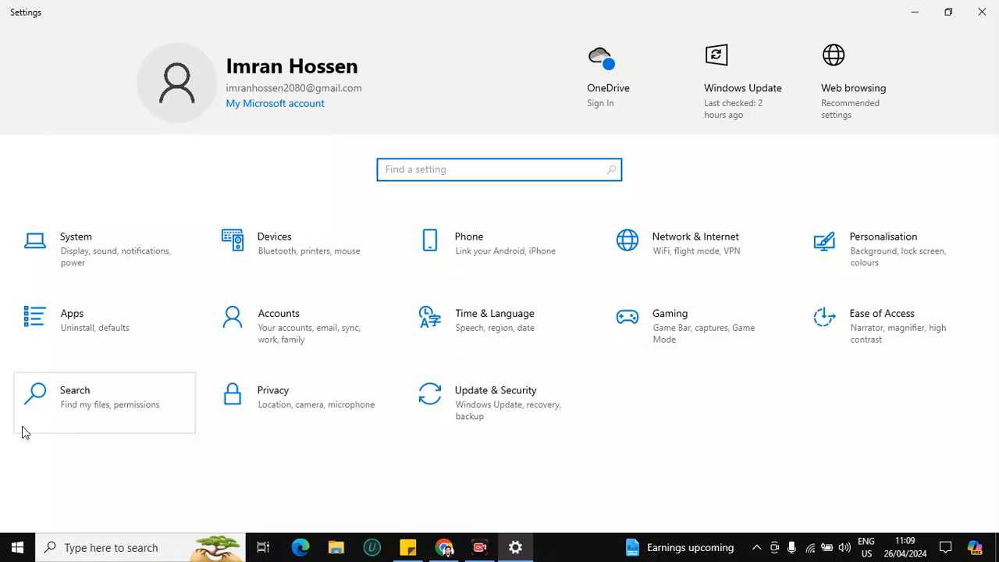
# - Open the Startup page in the Apps settings and look through the list of startup apps
pyautogui.click(97, 331)
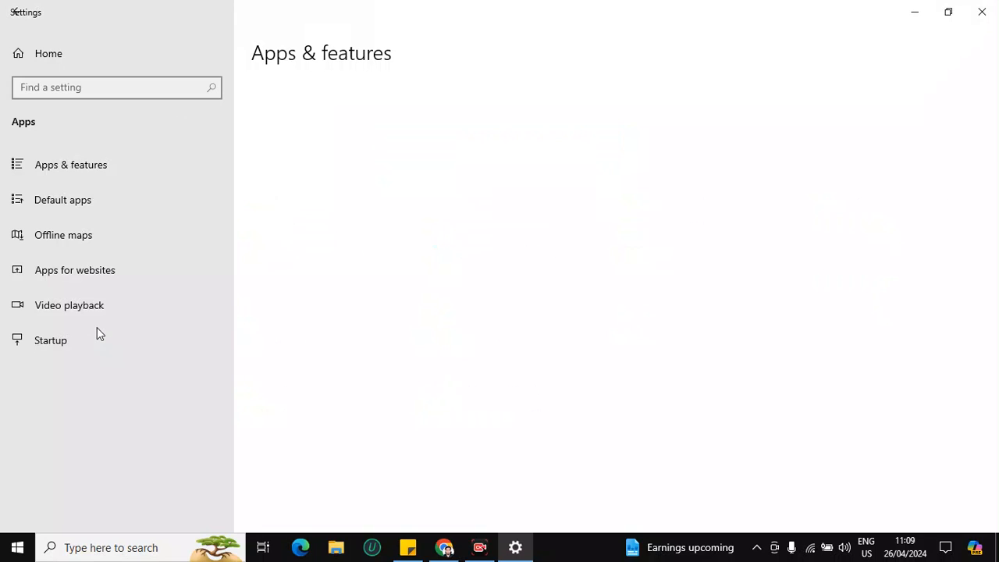
pyautogui.click(44, 348)
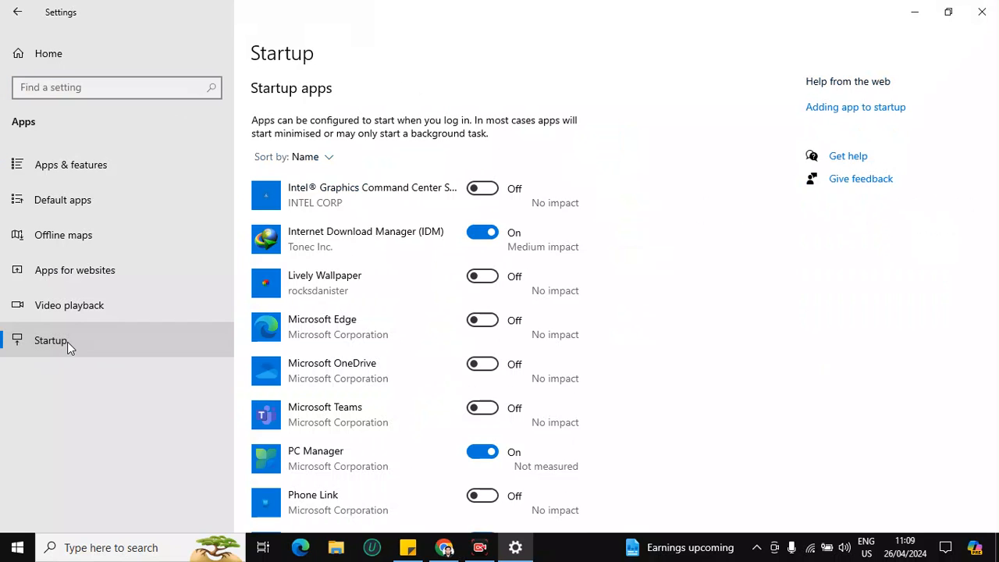
pyautogui.scroll(-3, 379, 259)
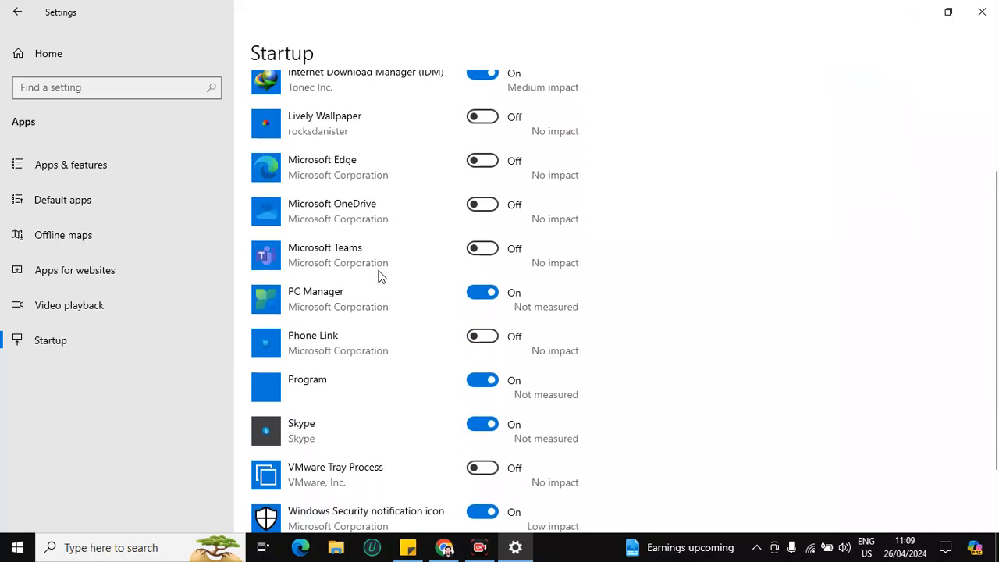
pyautogui.scroll(-2, 378, 281)
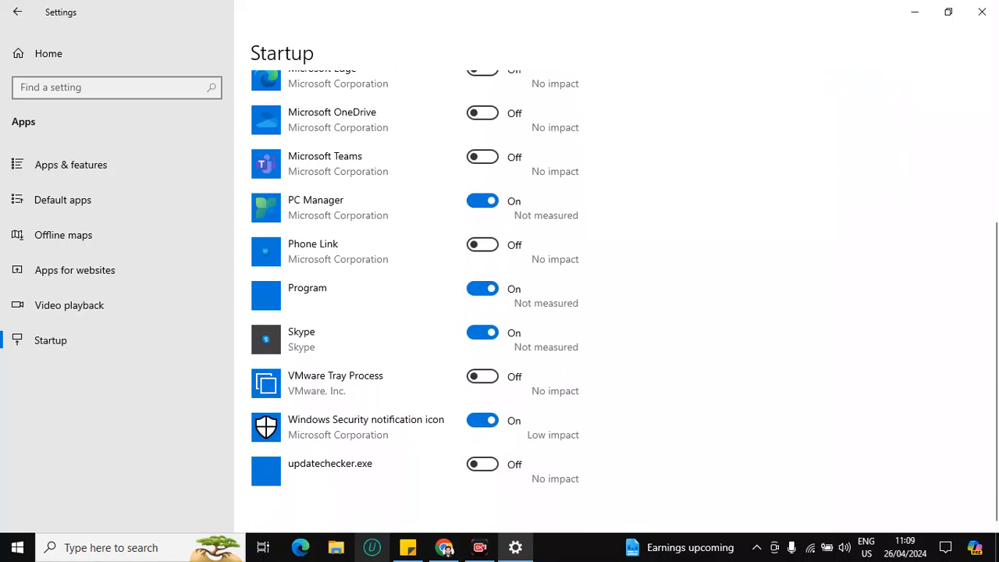
pyautogui.scroll(5, 396, 483)
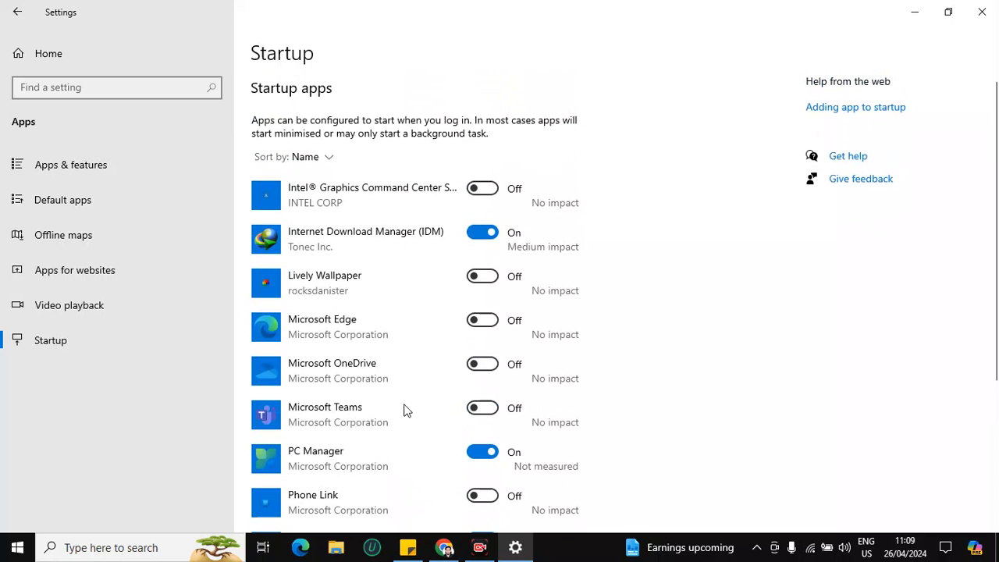
pyautogui.scroll(-1, 418, 400)
pyautogui.scroll(-1, 418, 400)
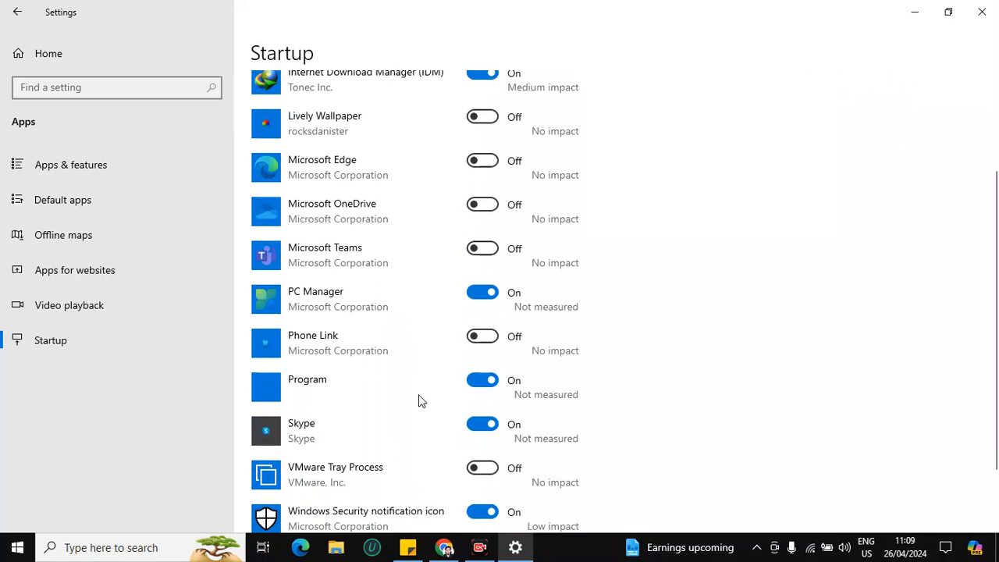
# - Turn off PC Manager, Program, Skype and Windows Security notification icon at startup, and close Settings
pyautogui.click(492, 298)
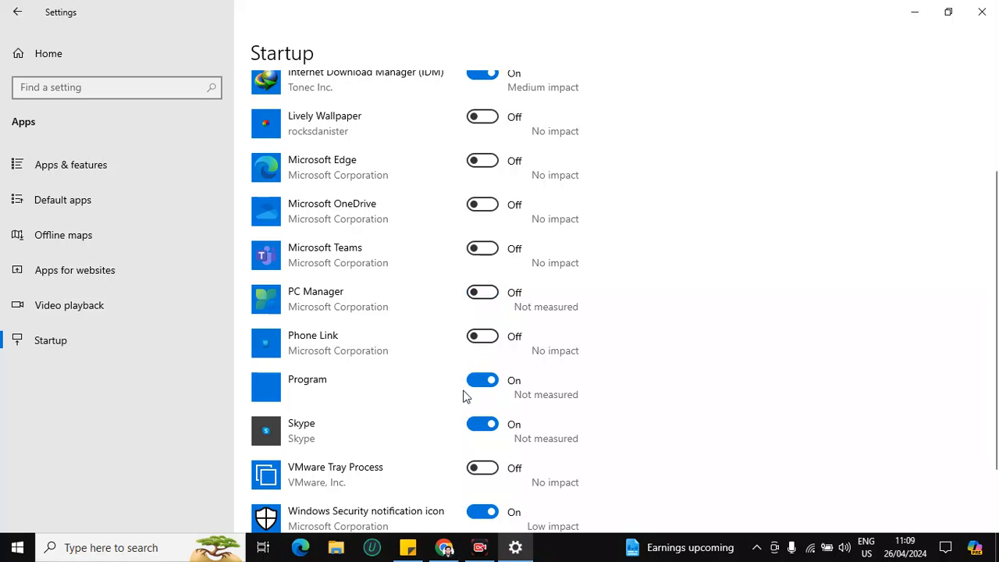
pyautogui.click(485, 382)
pyautogui.scroll(-1, 484, 383)
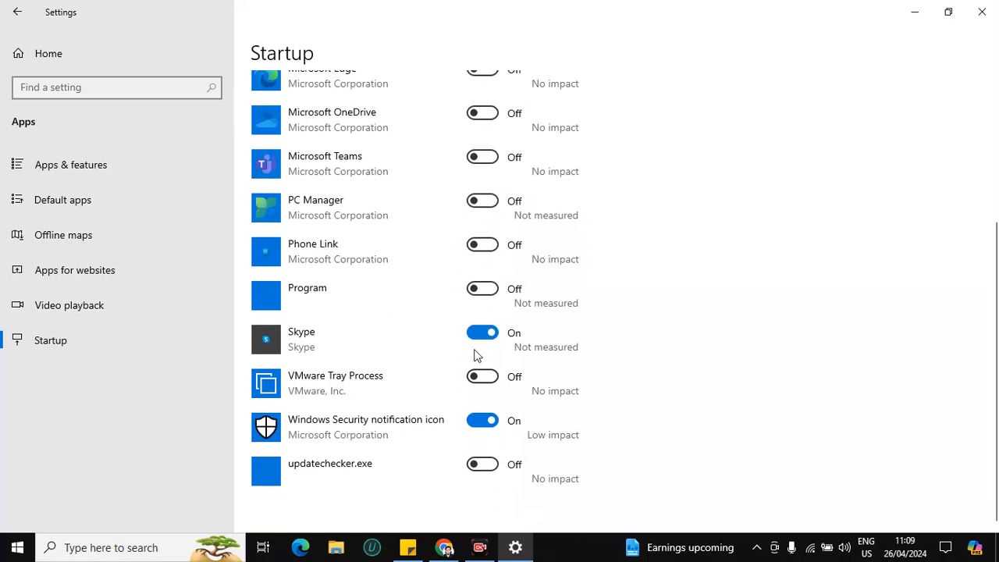
pyautogui.click(478, 335)
pyautogui.click(485, 425)
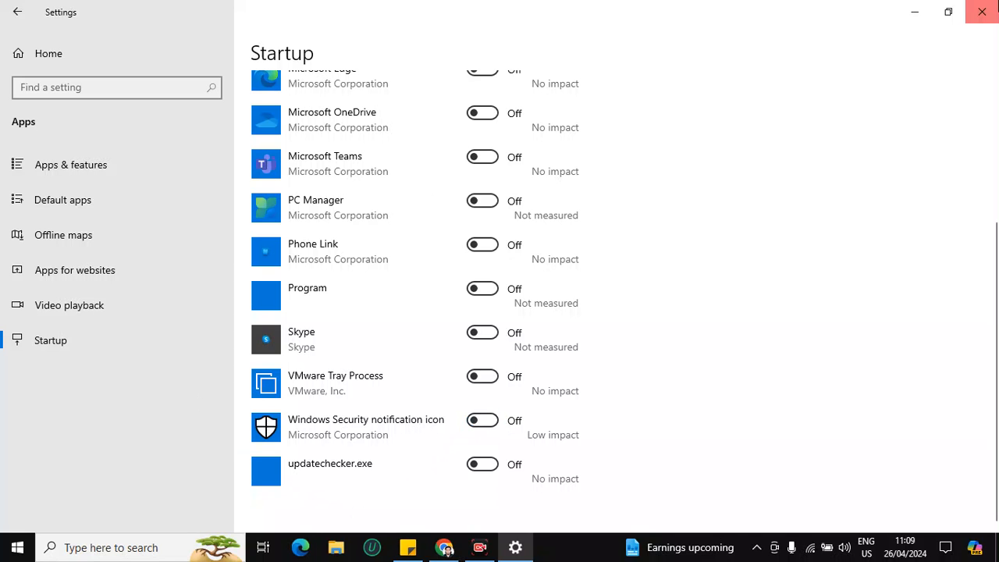
pyautogui.click(981, 11)
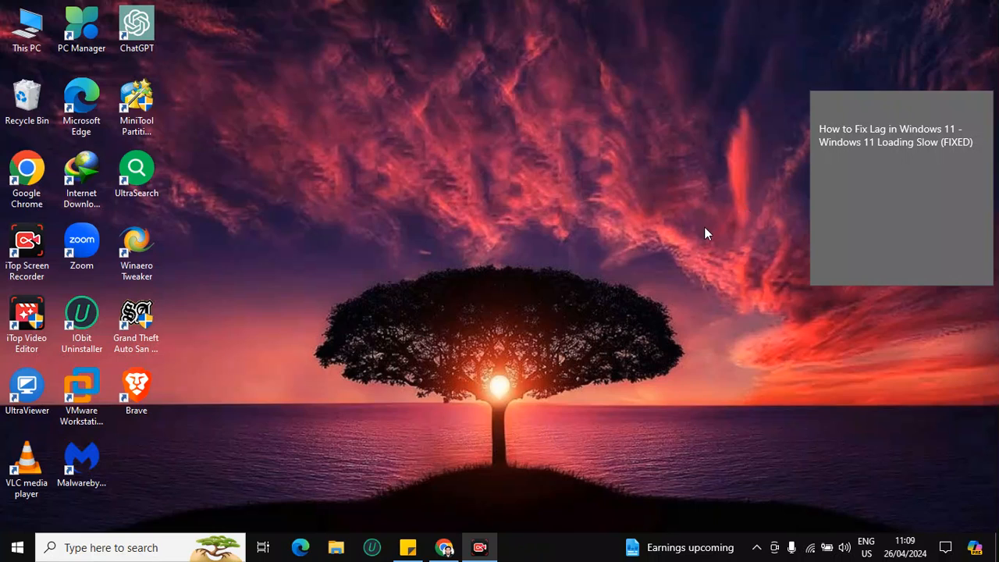
# - Run sysdm.cpl from the Windows search and open the Performance settings among the advanced system properties
pyautogui.click(140, 546)
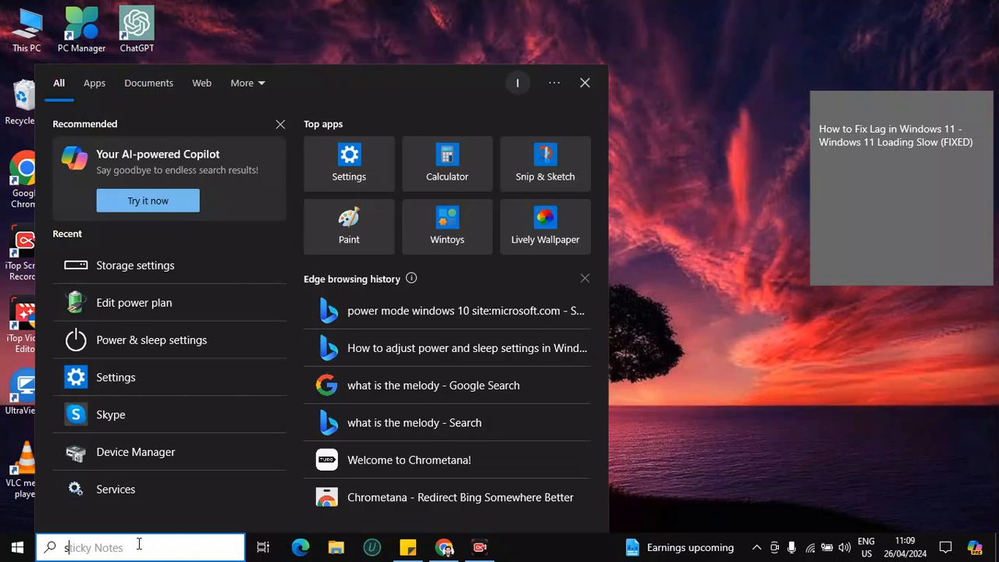
pyautogui.write('sysdm.c')
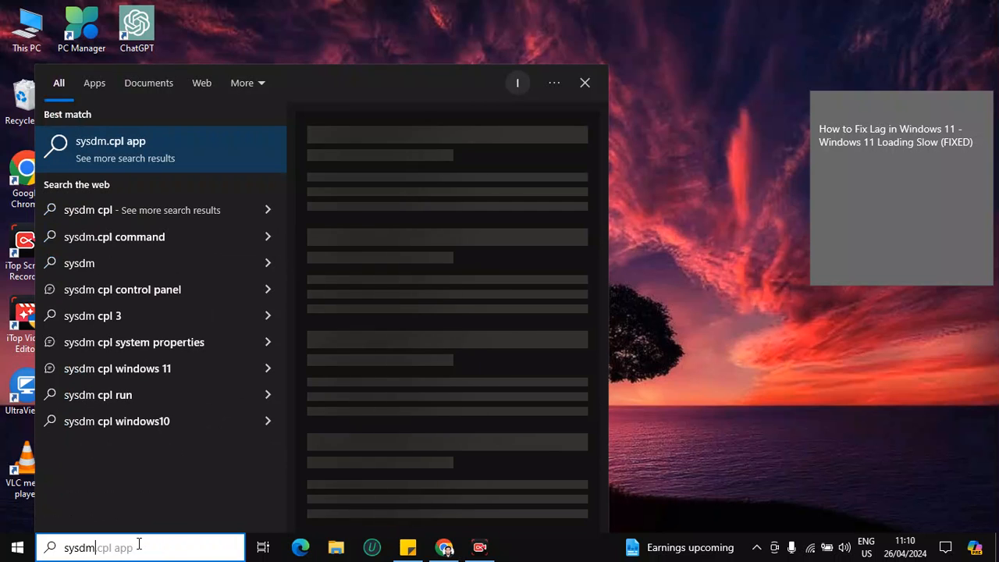
pyautogui.write('pl')
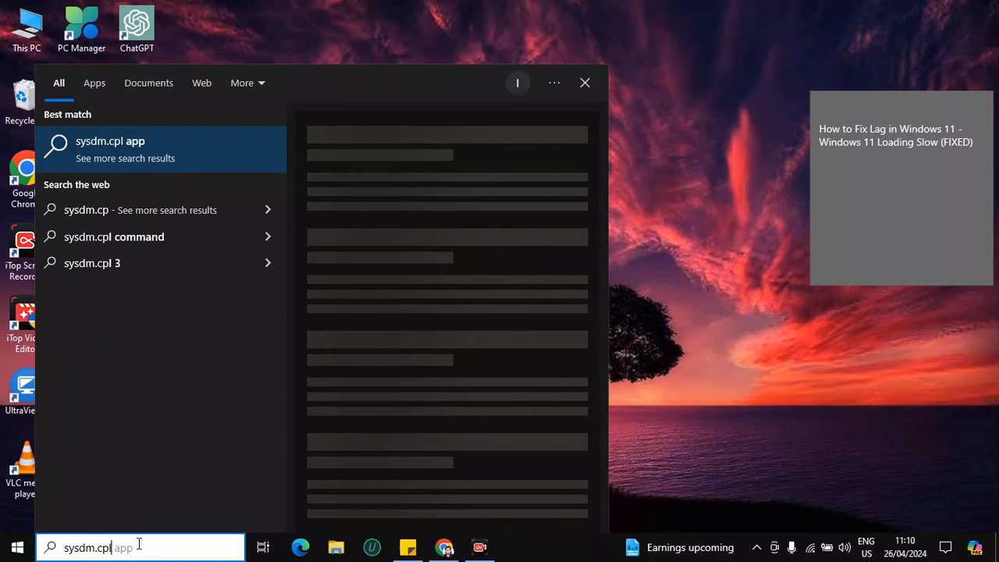
pyautogui.press('Return')
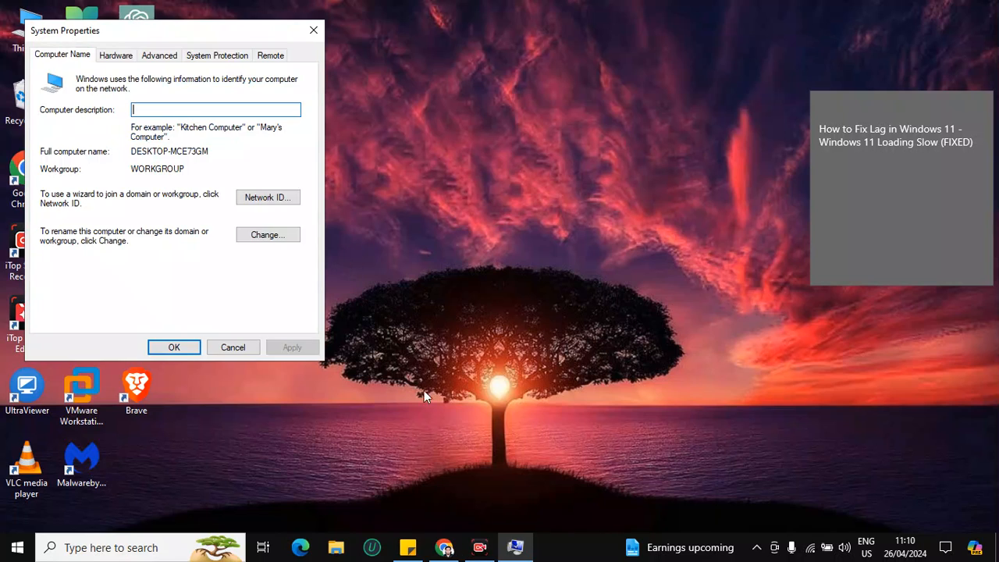
pyautogui.click(157, 56)
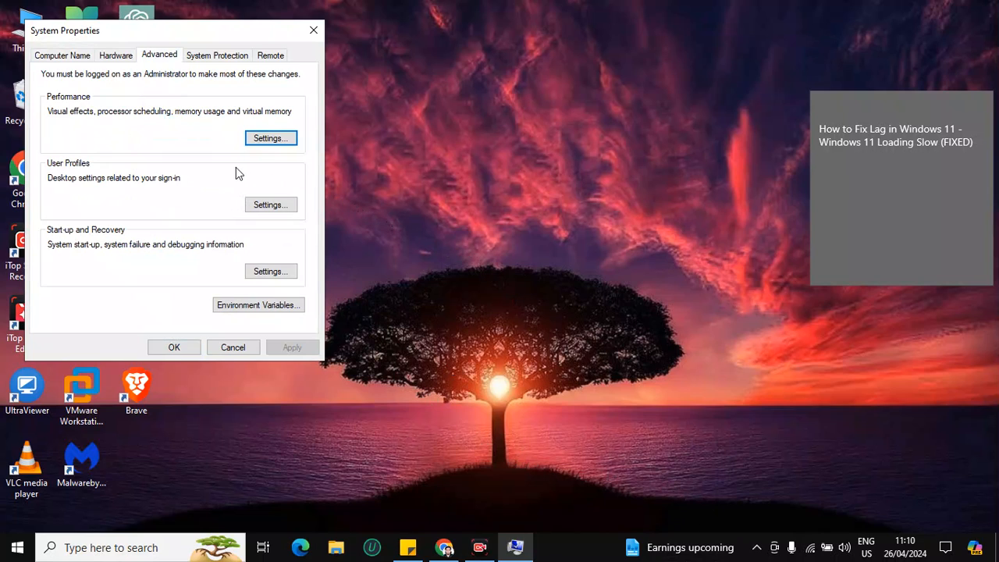
pyautogui.click(272, 142)
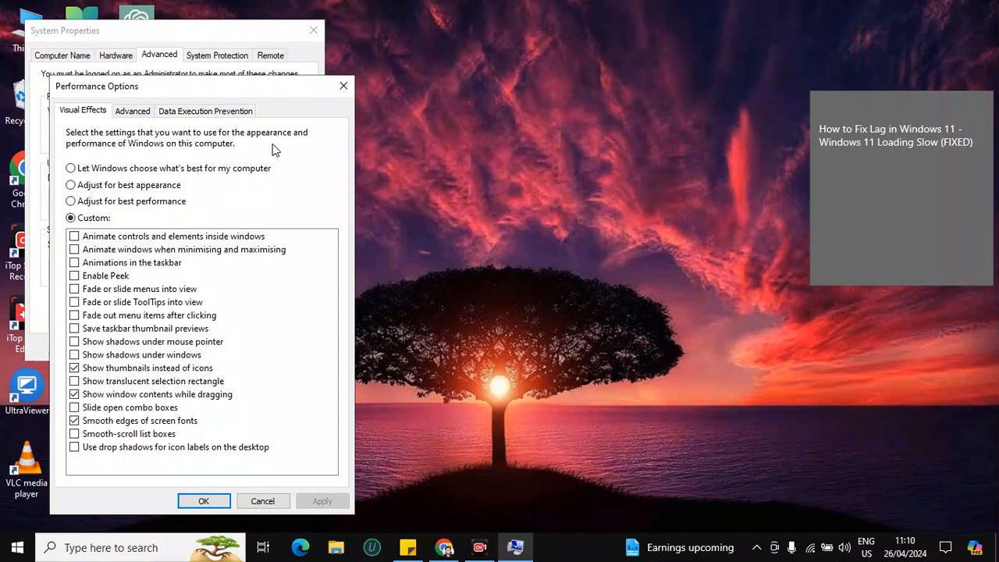
# - Apply the visual effects option "Adjust for best performance" and close both Performance Options and System Properties
pyautogui.click(71, 202)
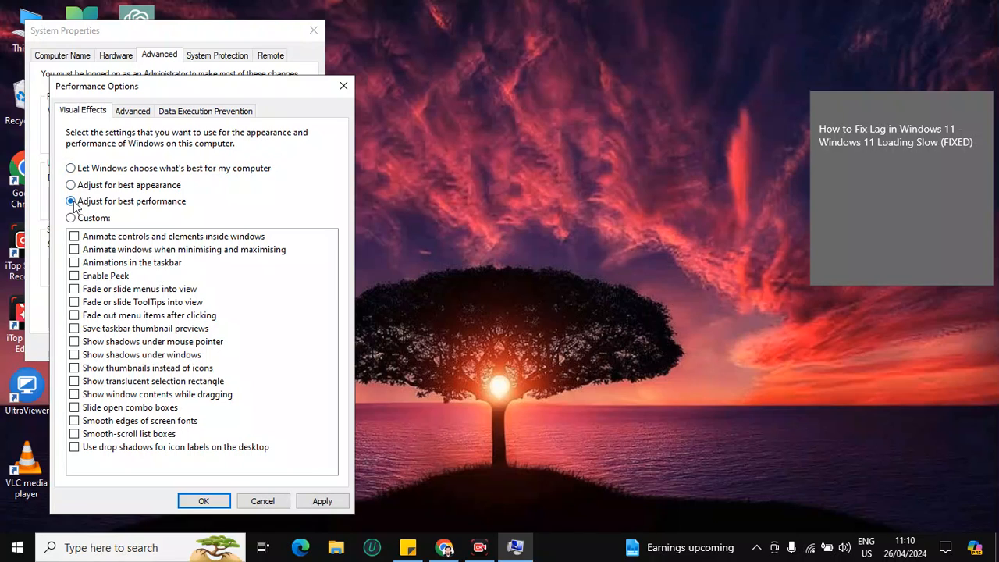
pyautogui.click(321, 503)
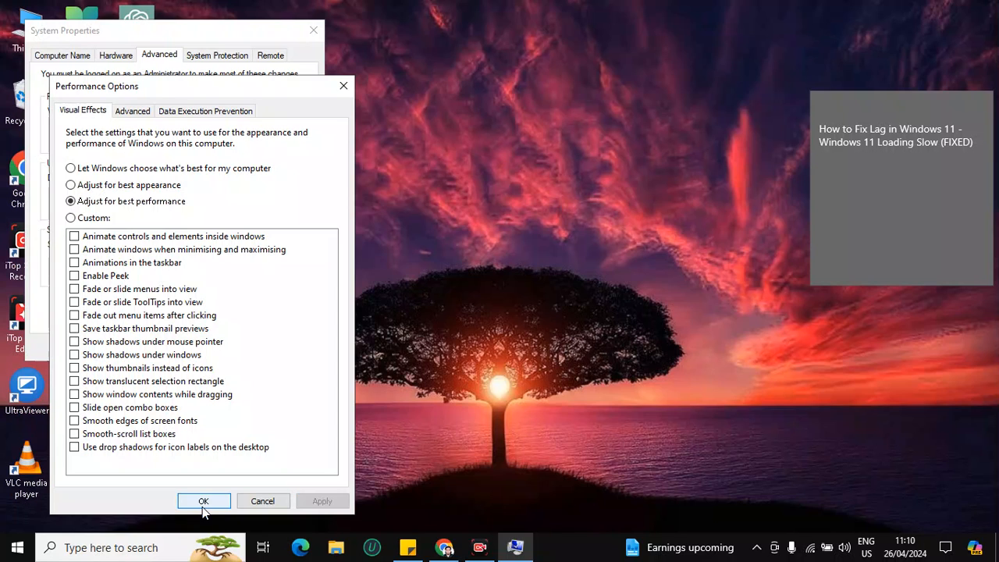
pyautogui.click(202, 502)
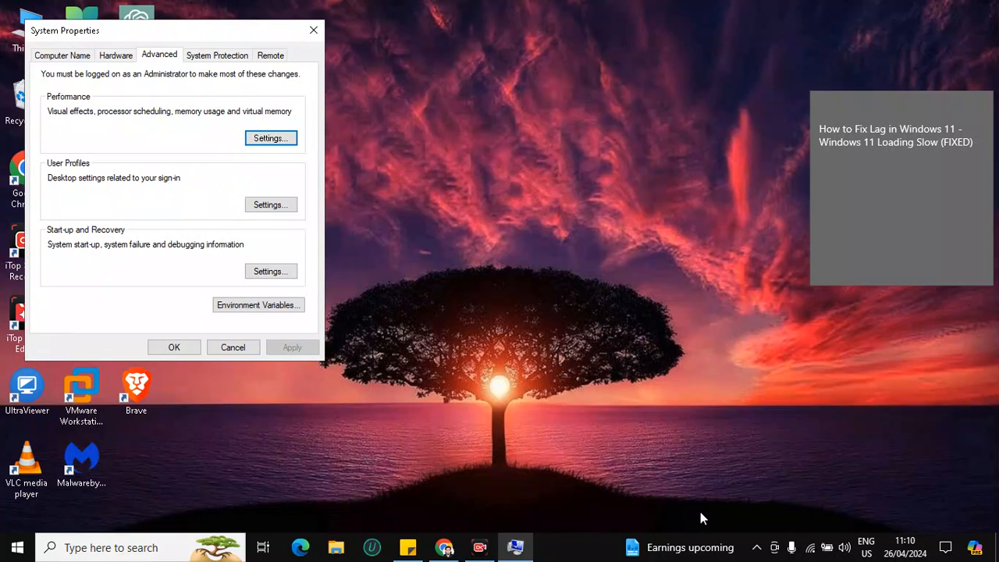
pyautogui.click(160, 345)
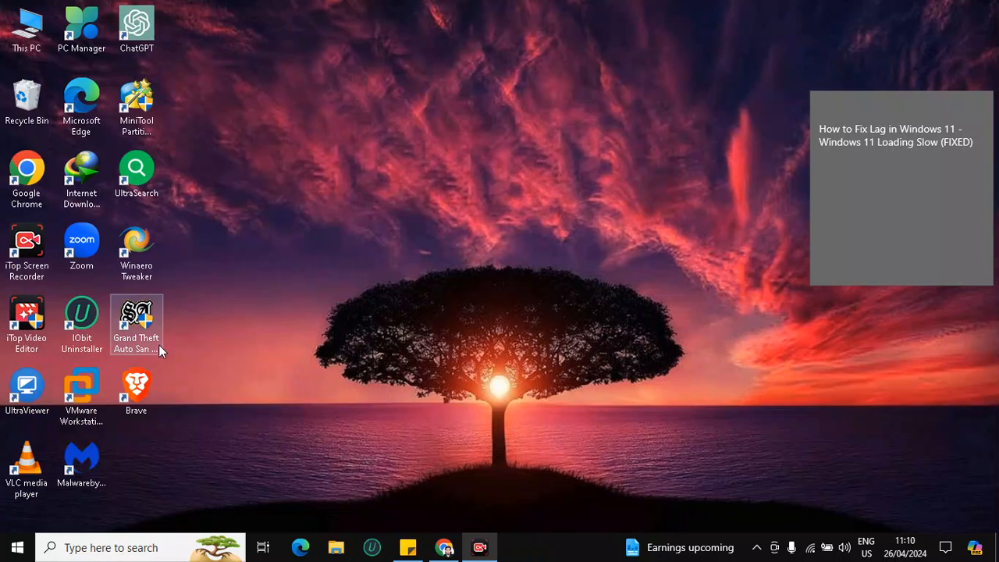
# - Find and open Edit power plan, and look through its advanced power settings
pyautogui.click(162, 545)
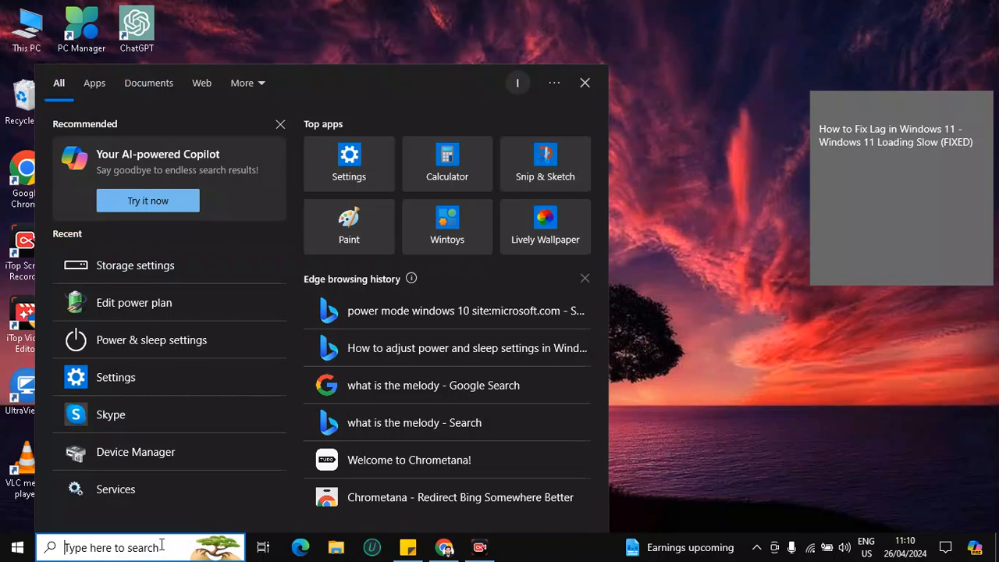
pyautogui.write('edit p')
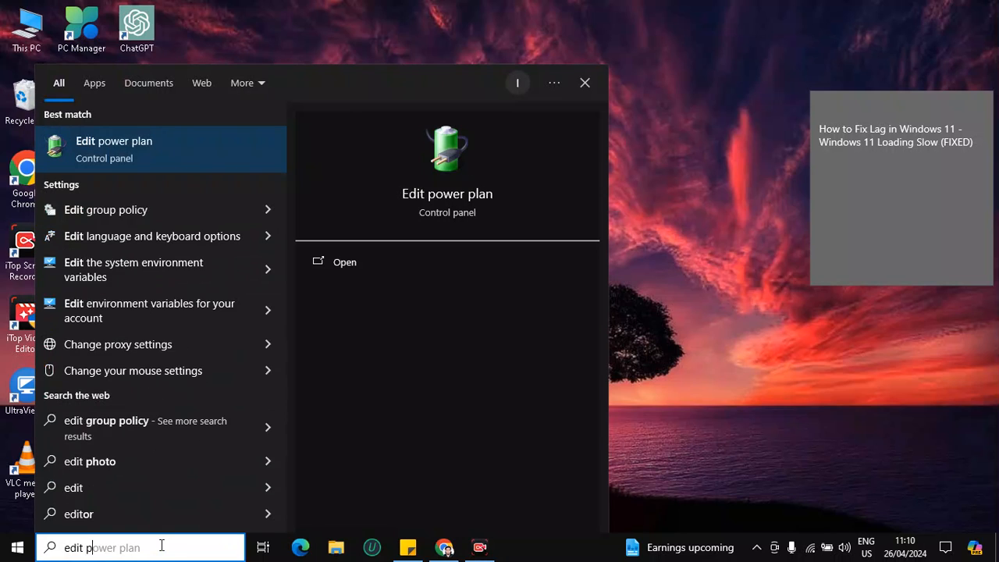
pyautogui.write('ower plan')
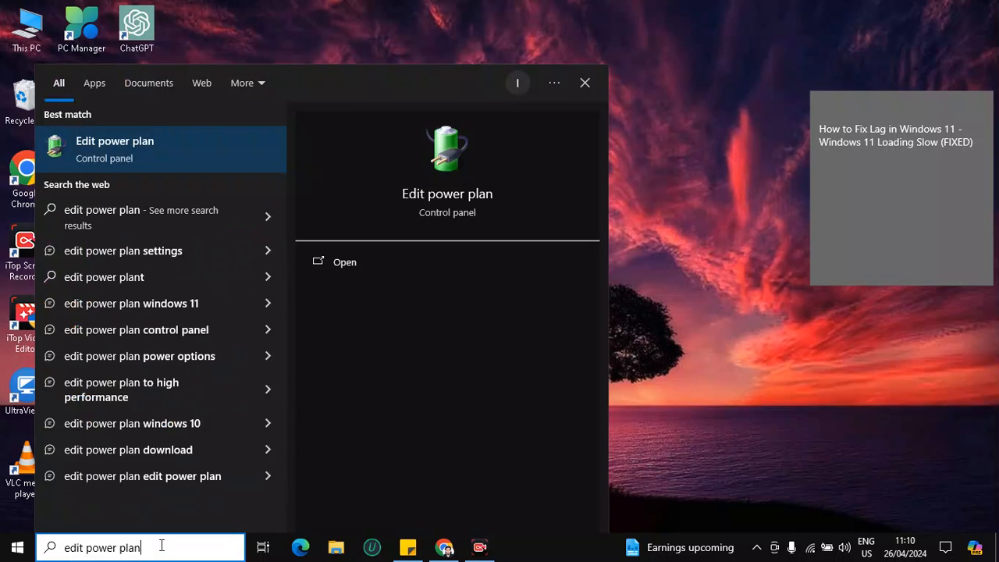
pyautogui.click(342, 261)
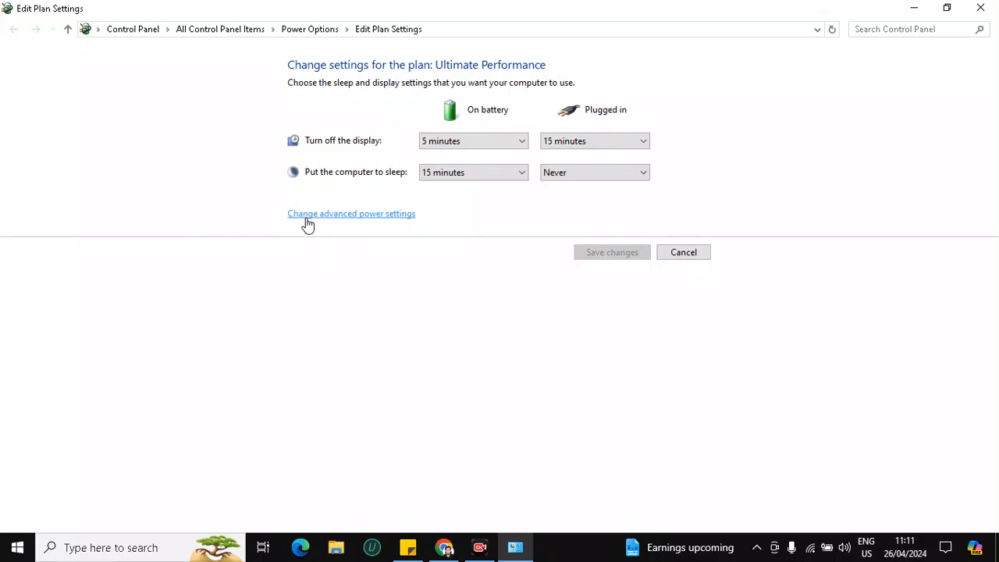
pyautogui.click(351, 214)
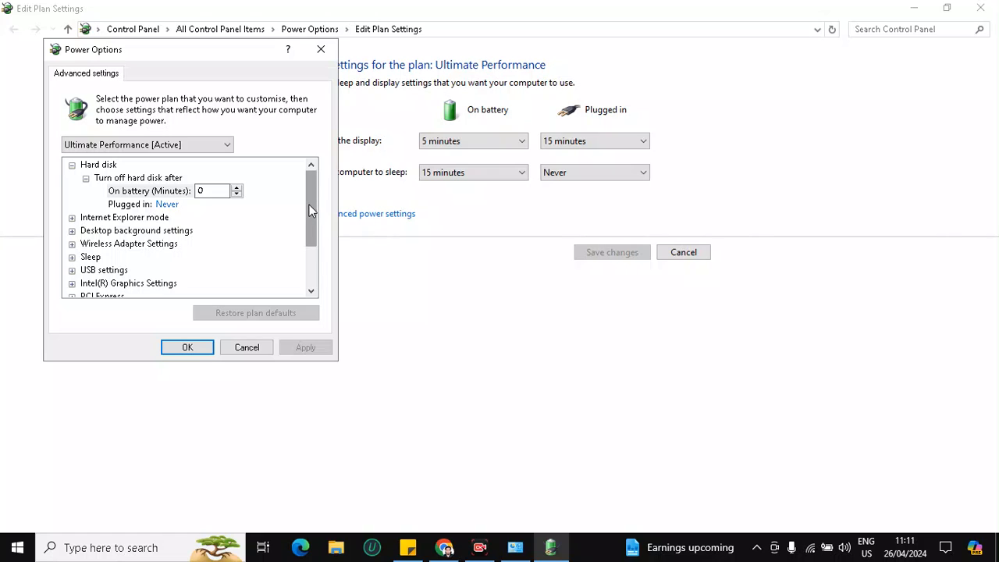
pyautogui.scroll(-2, 308, 205)
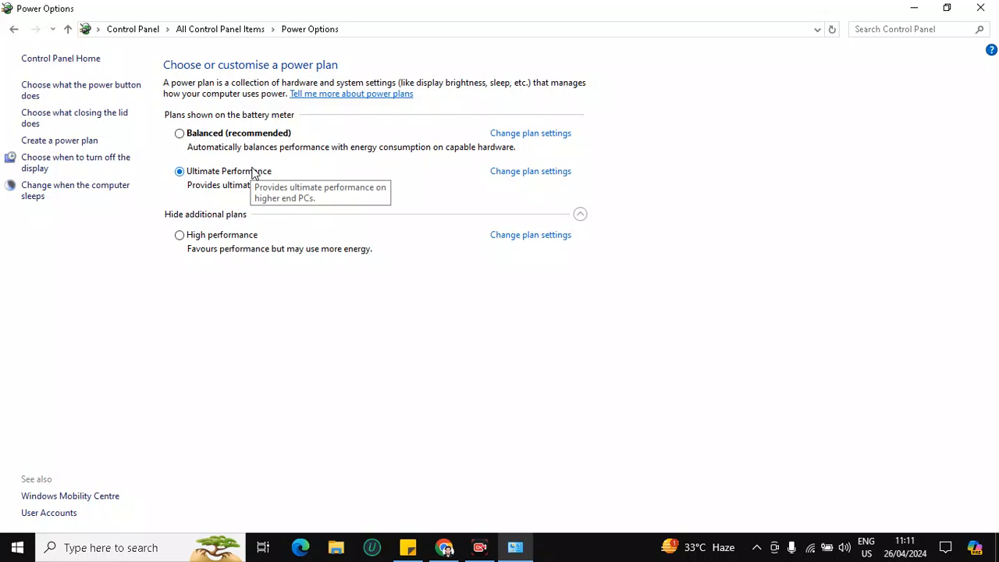
# - Try the High performance power plan, set the plan back to Ultimate Performance, and close Power Options
pyautogui.click(180, 236)
pyautogui.click(180, 172)
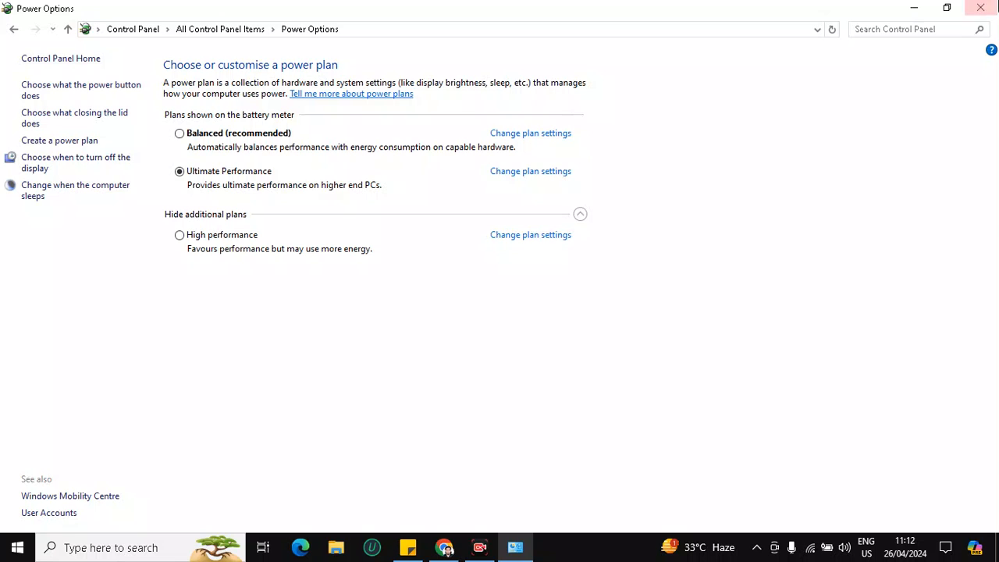
pyautogui.click(985, 8)
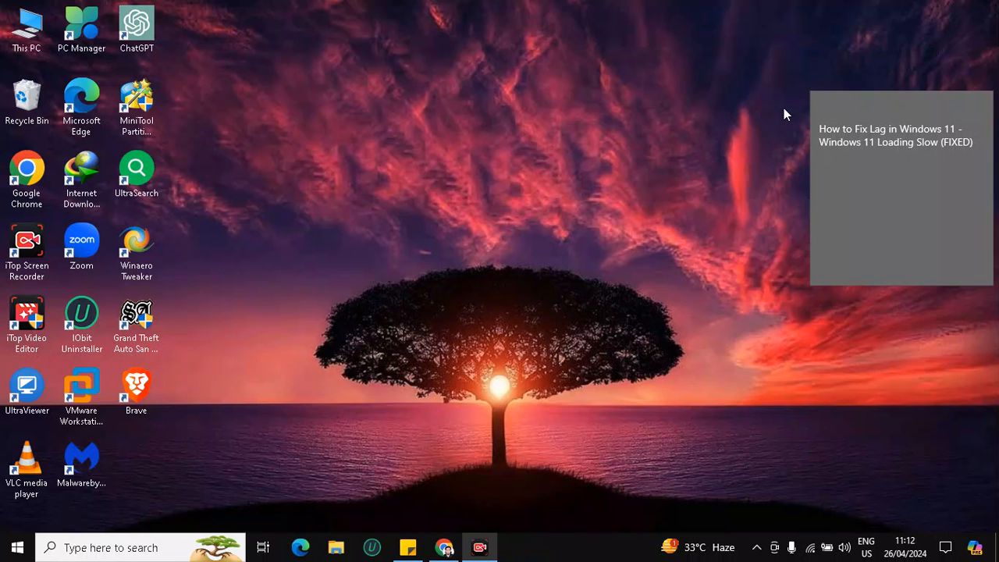
# - Open Storage settings from the Windows search and switch Storage Sense off and on again
pyautogui.click(147, 546)
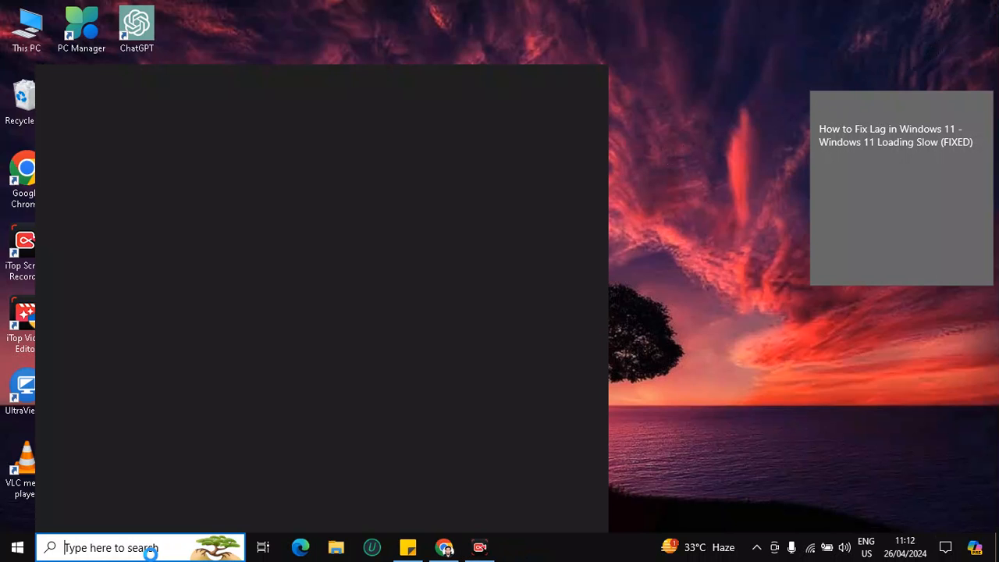
pyautogui.write('sto')
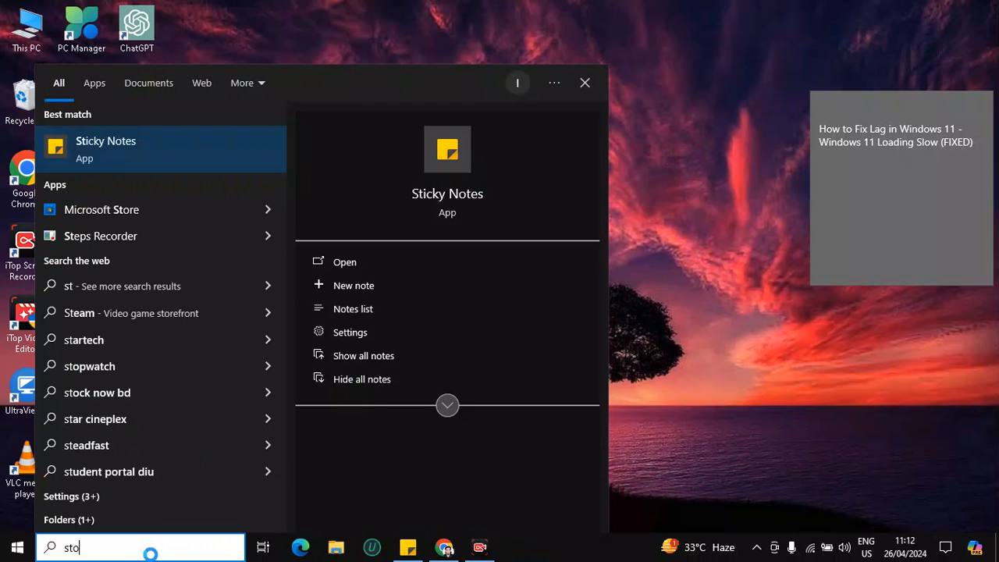
pyautogui.write('rage')
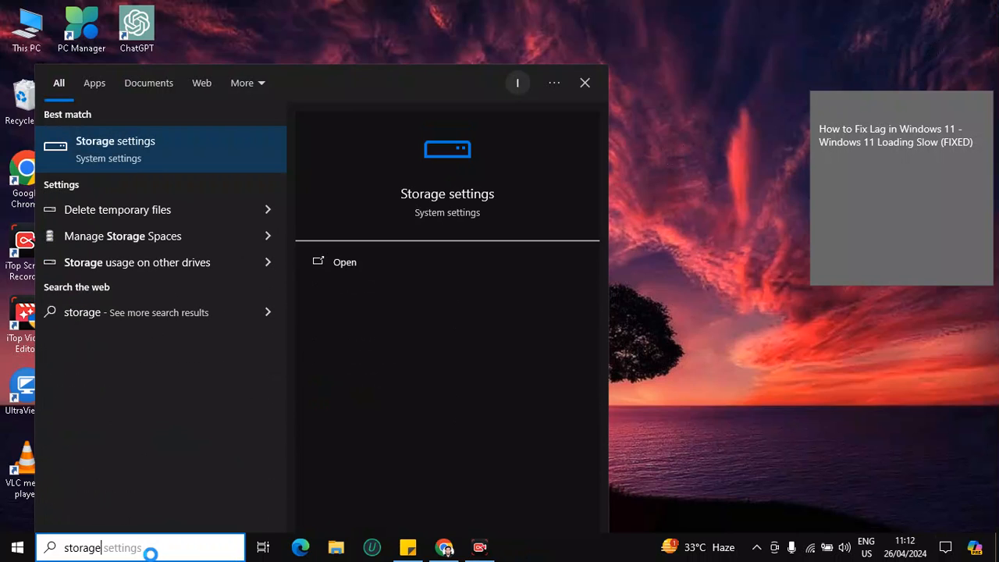
pyautogui.press('Return')
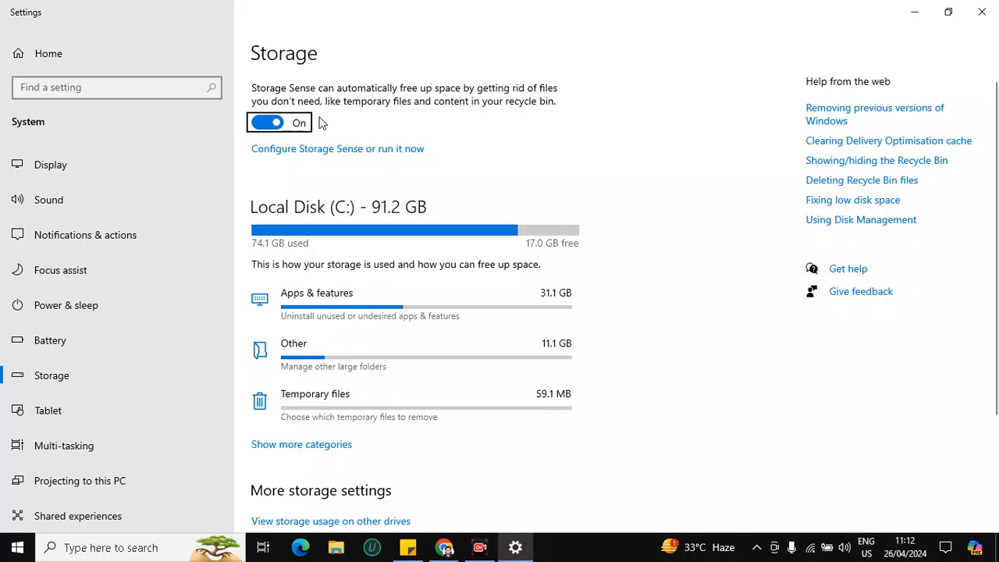
pyautogui.click(273, 125)
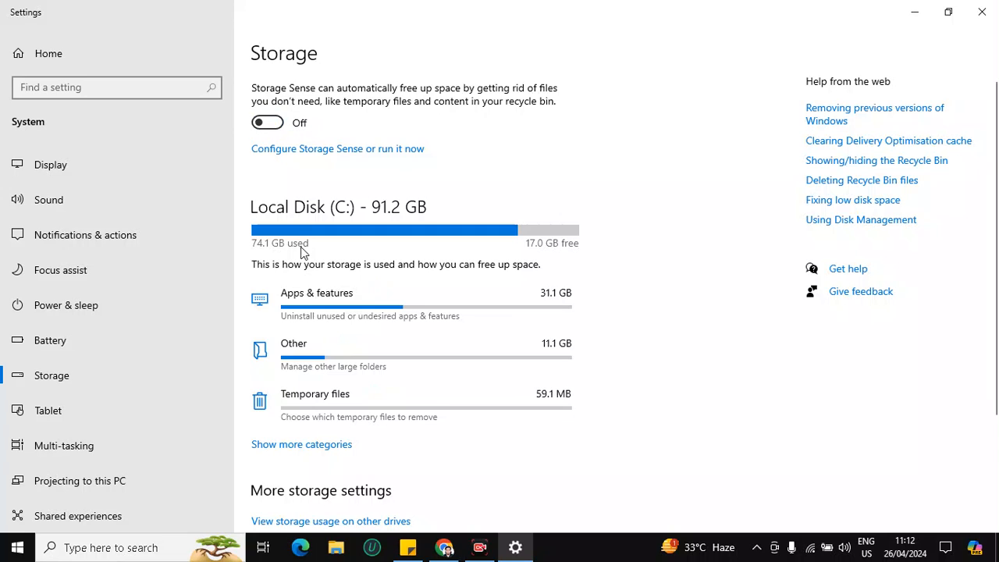
pyautogui.click(267, 127)
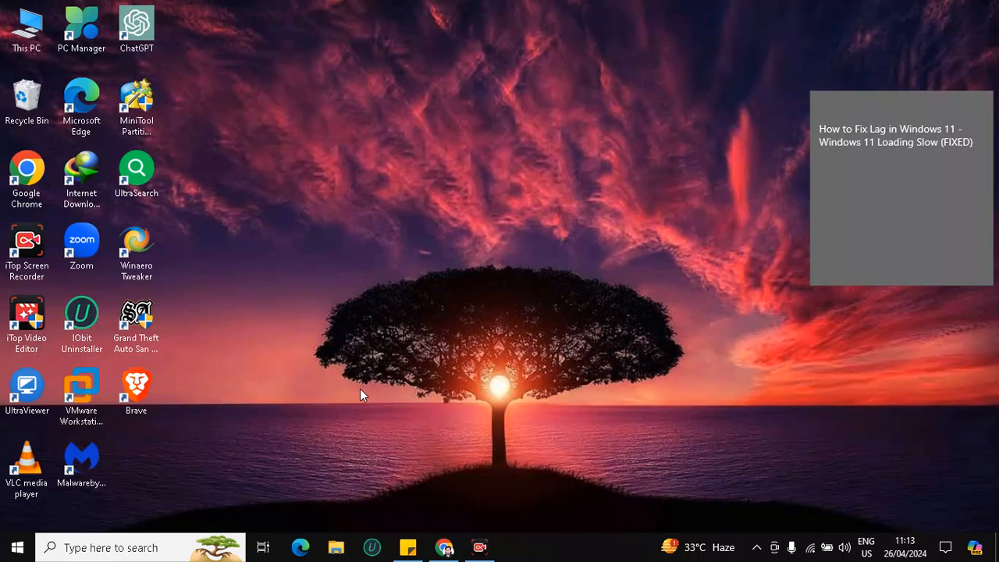
# - Find and open Privacy settings through the Windows search
pyautogui.click(125, 550)
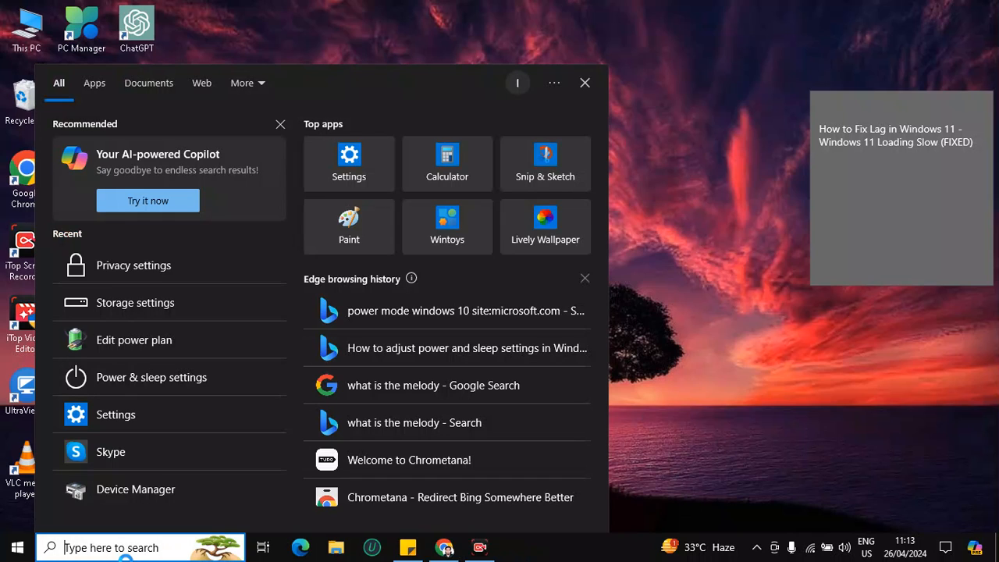
pyautogui.write('priva')
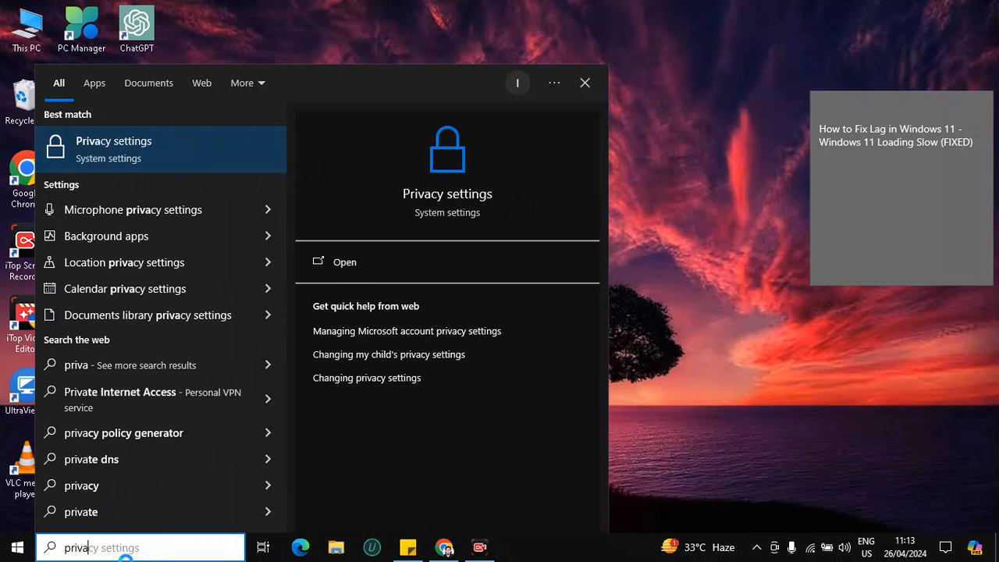
pyautogui.press('Return')
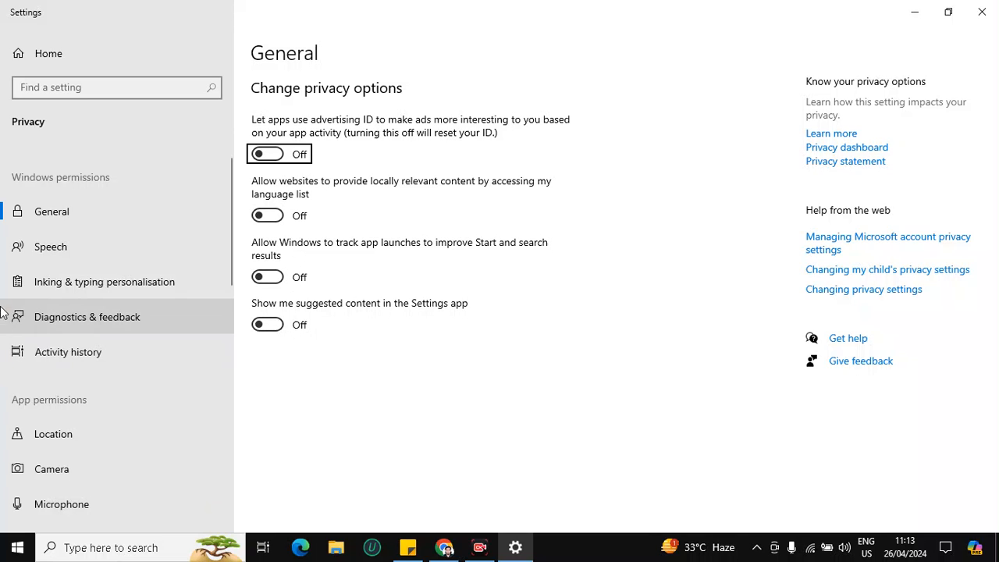
# - Switch all four General privacy options on and back off again
pyautogui.click(268, 154)
pyautogui.click(269, 217)
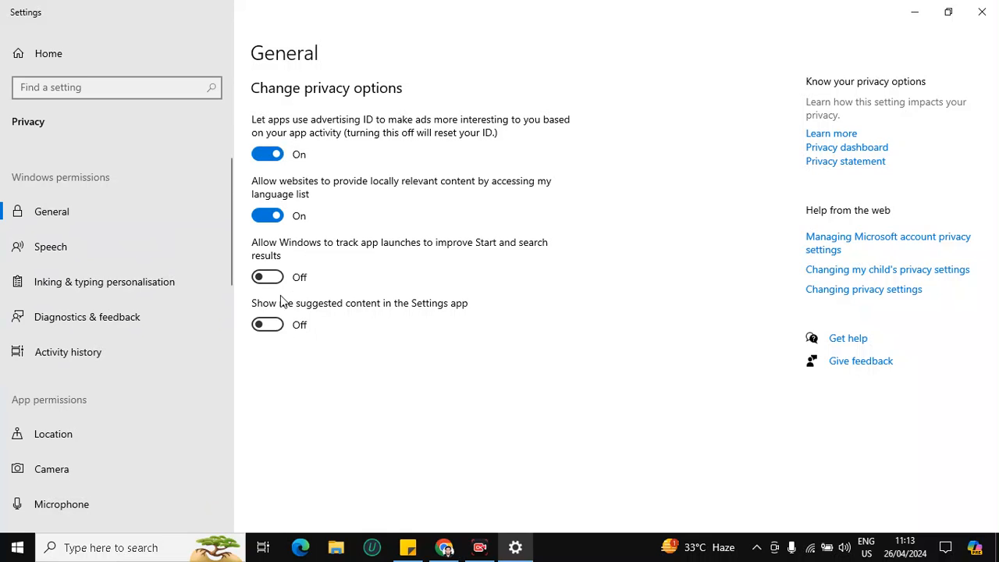
pyautogui.click(269, 278)
pyautogui.click(266, 324)
pyautogui.click(269, 278)
pyautogui.click(268, 325)
pyautogui.click(266, 215)
pyautogui.click(269, 155)
# - Look through the Speech, Diagnostics & feedback, Activity history and Location privacy settings
pyautogui.click(105, 242)
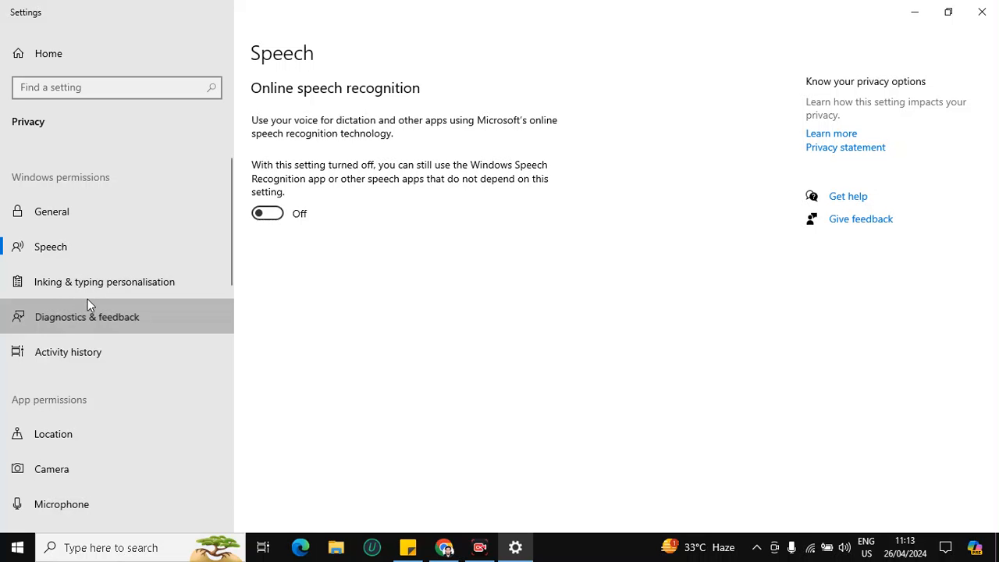
pyautogui.click(107, 324)
pyautogui.scroll(-2, 320, 339)
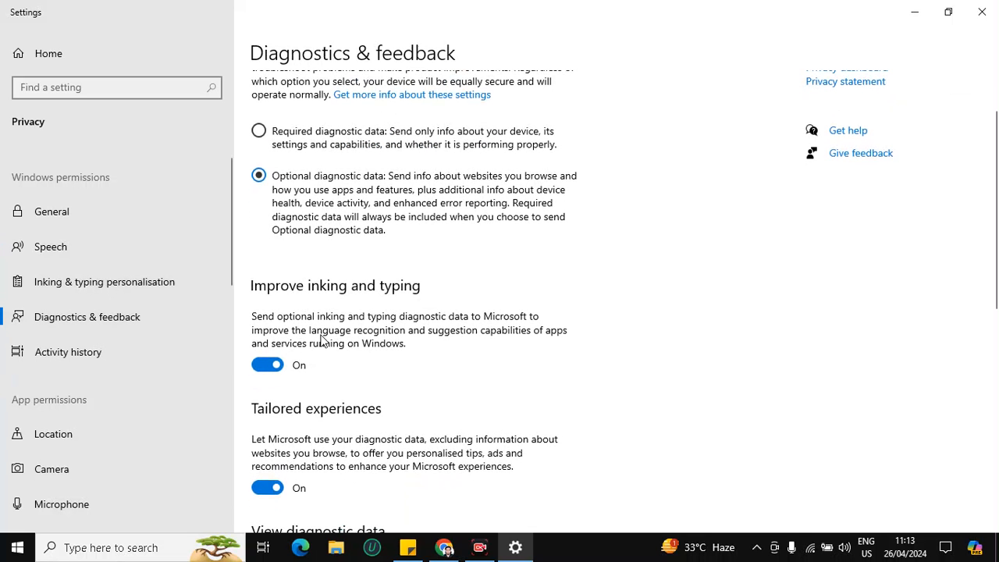
pyautogui.scroll(-6, 320, 340)
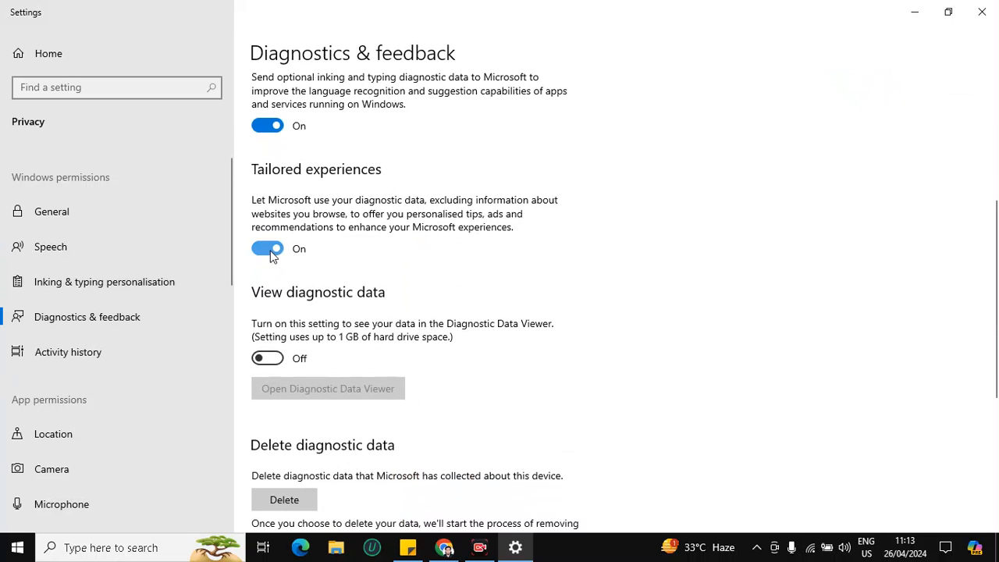
pyautogui.click(94, 352)
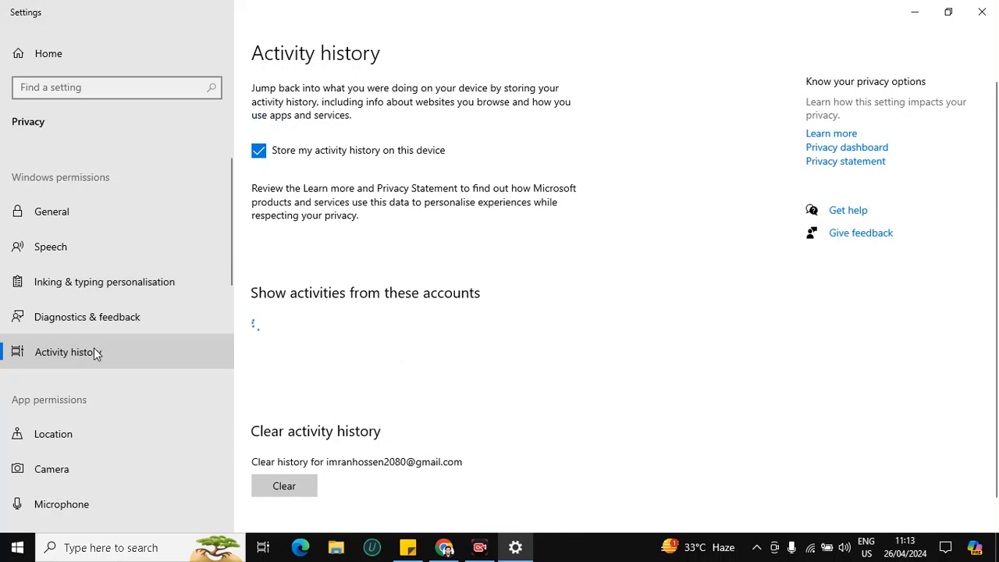
pyautogui.scroll(-3, 94, 347)
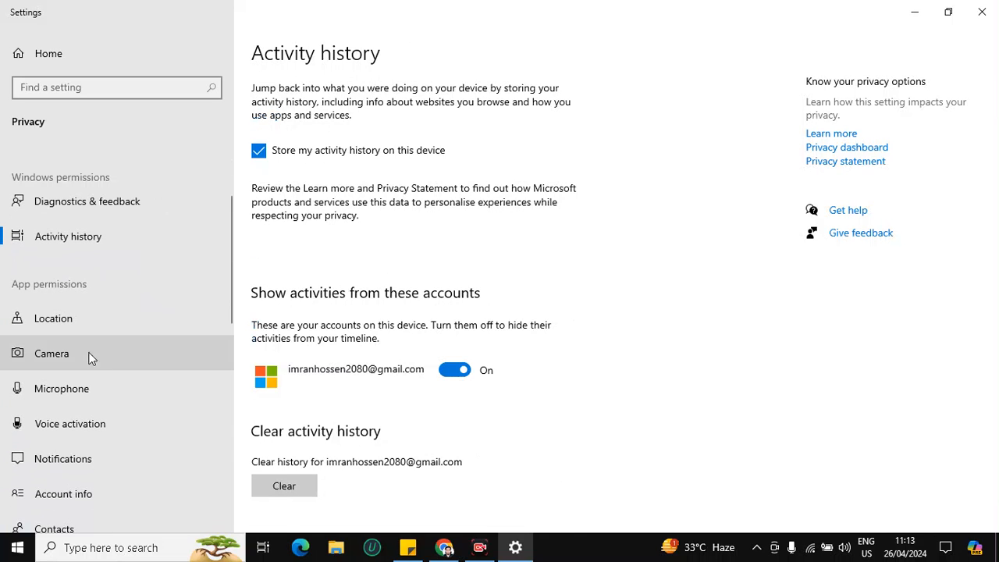
pyautogui.click(78, 327)
pyautogui.scroll(-2, 387, 476)
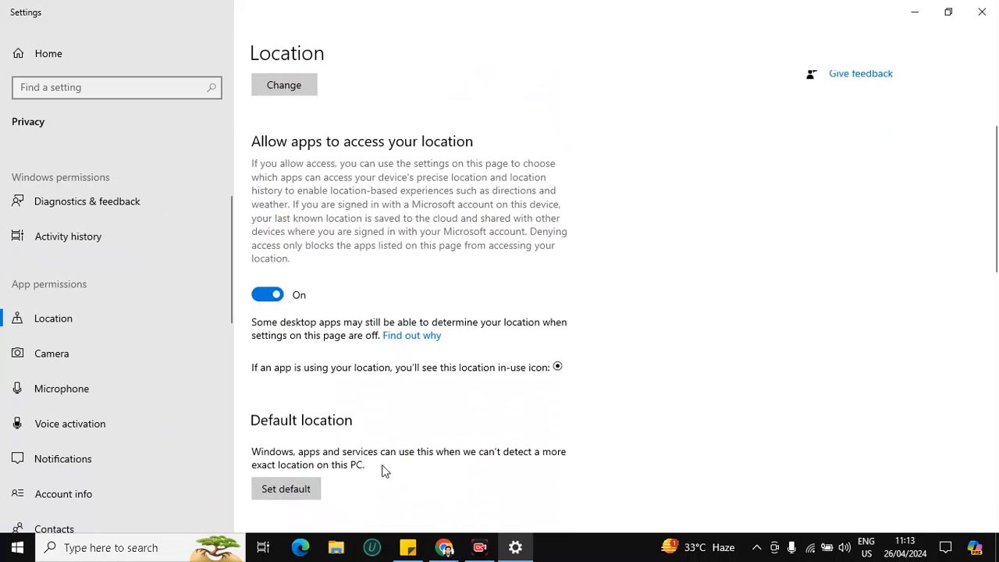
# - Turn off app access to the camera in the Camera privacy settings and review the list of Microsoft Store apps
pyautogui.click(78, 359)
pyautogui.click(264, 344)
pyautogui.scroll(-2, 269, 359)
pyautogui.scroll(-2, 284, 413)
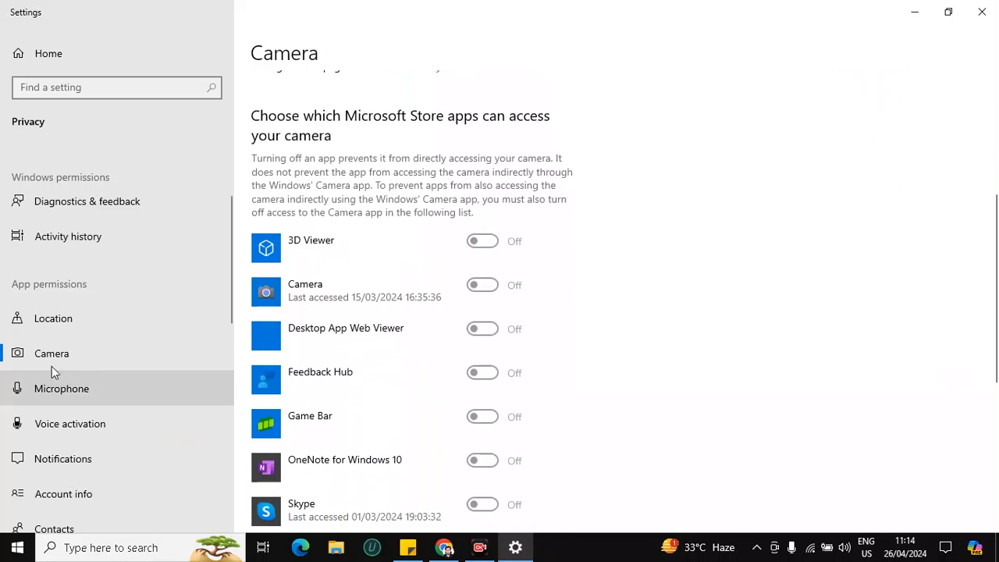
# - View the Microphone privacy settings and turn off "Allow apps to use voice activation" in the Voice activation settings
pyautogui.click(50, 393)
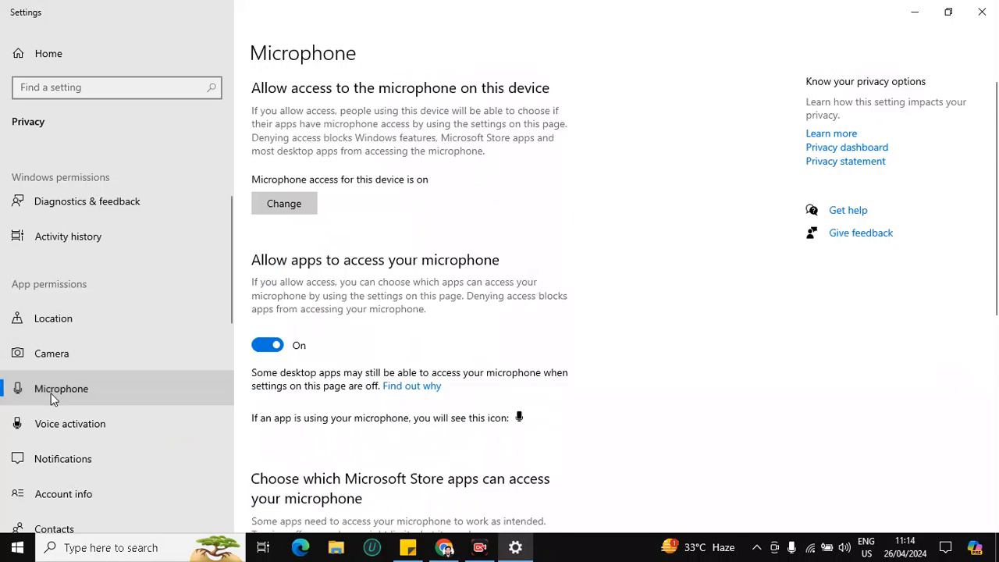
pyautogui.click(68, 430)
pyautogui.scroll(-3, 67, 433)
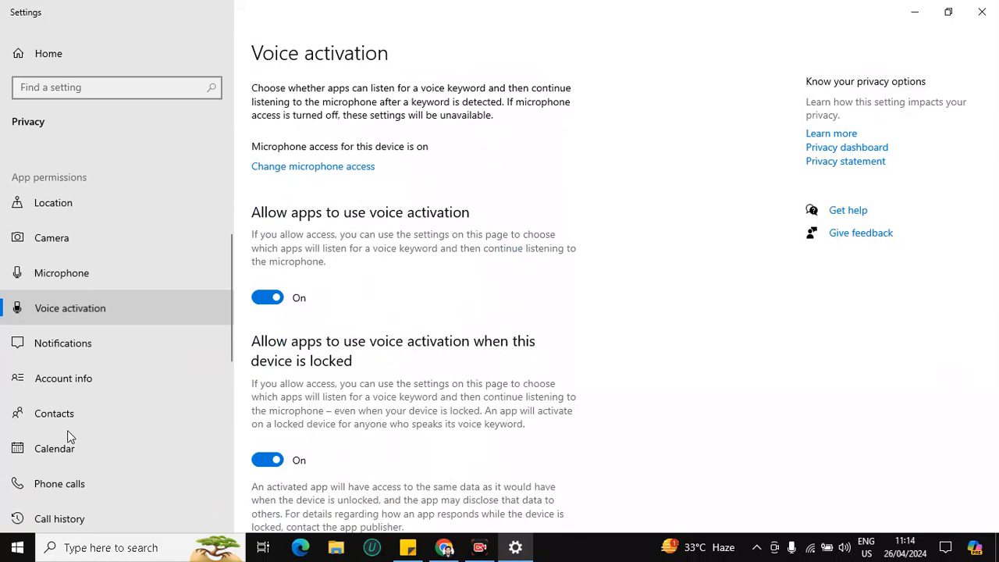
pyautogui.click(279, 298)
# - Look through the app permissions for Contacts, Phone calls, Call history, Email and Messaging
pyautogui.scroll(-3, 97, 388)
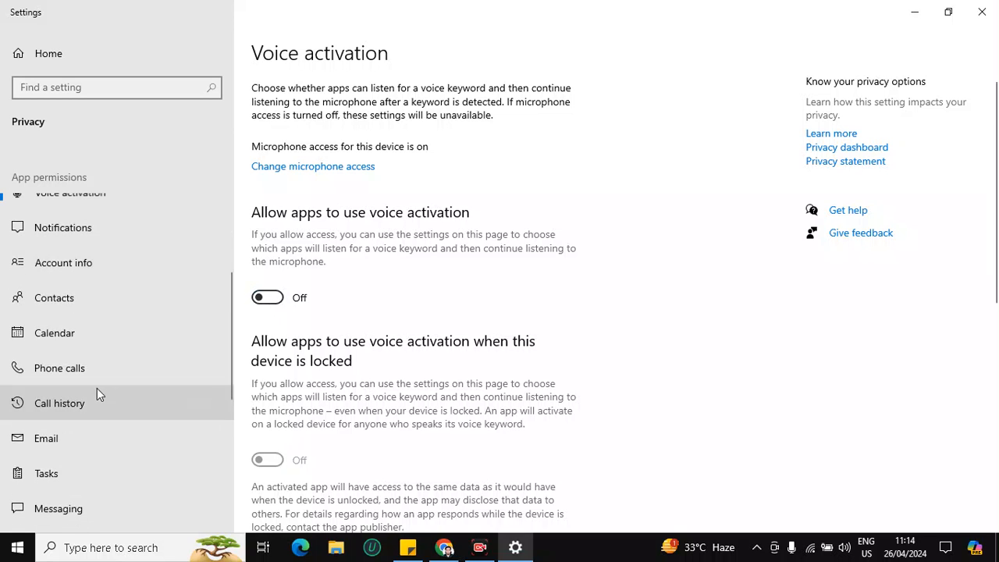
pyautogui.click(86, 295)
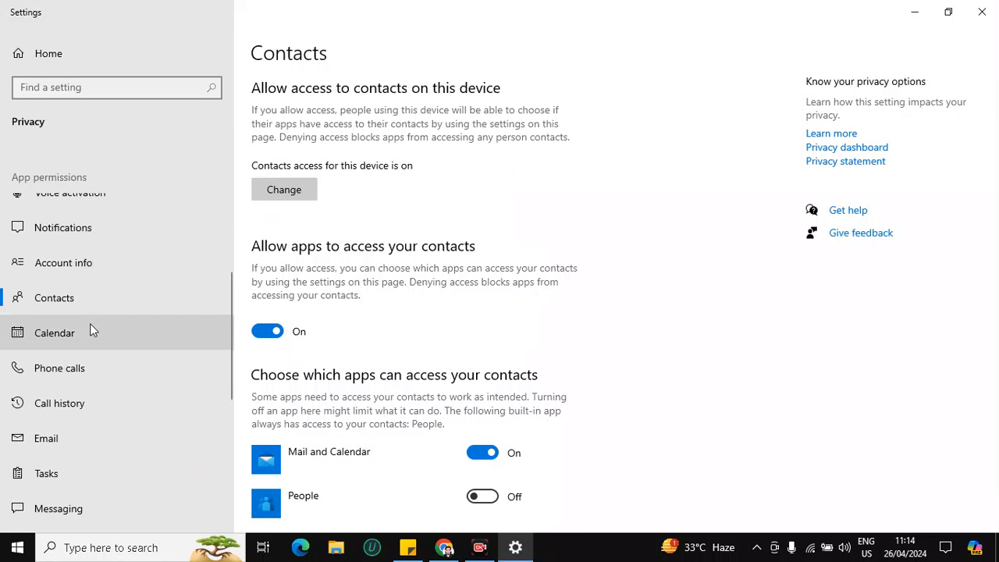
pyautogui.scroll(-3, 330, 330)
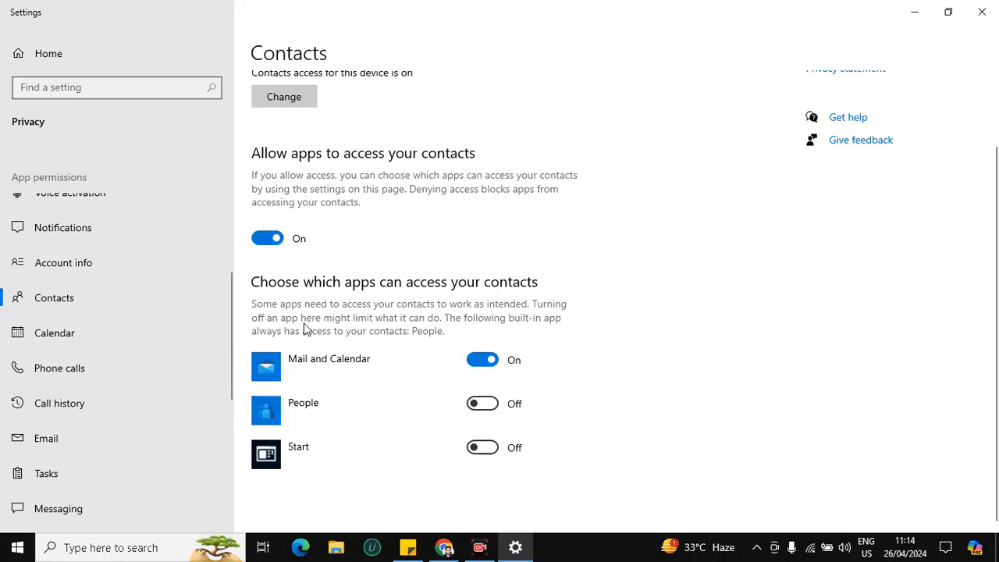
pyautogui.click(69, 387)
pyautogui.click(74, 369)
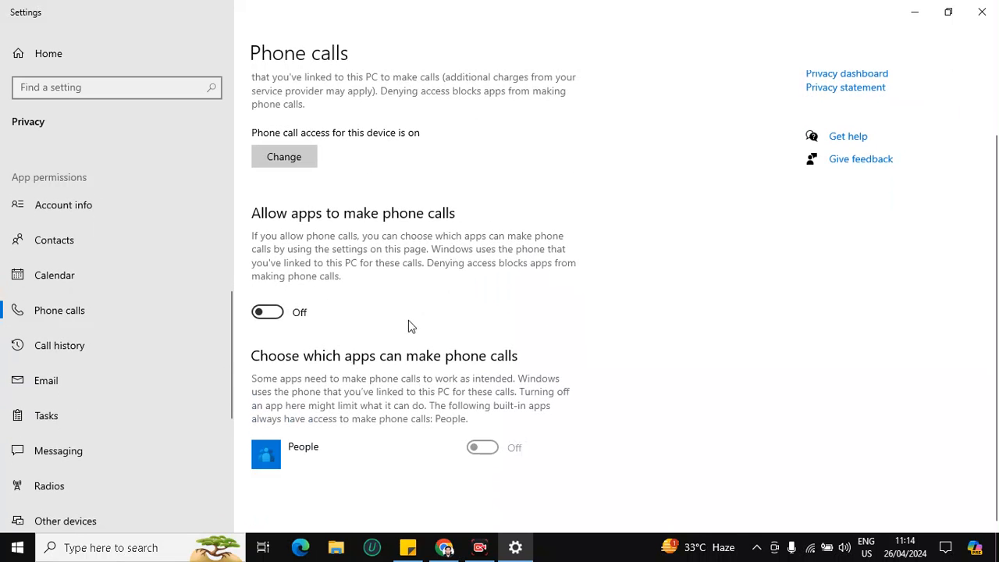
pyautogui.click(57, 357)
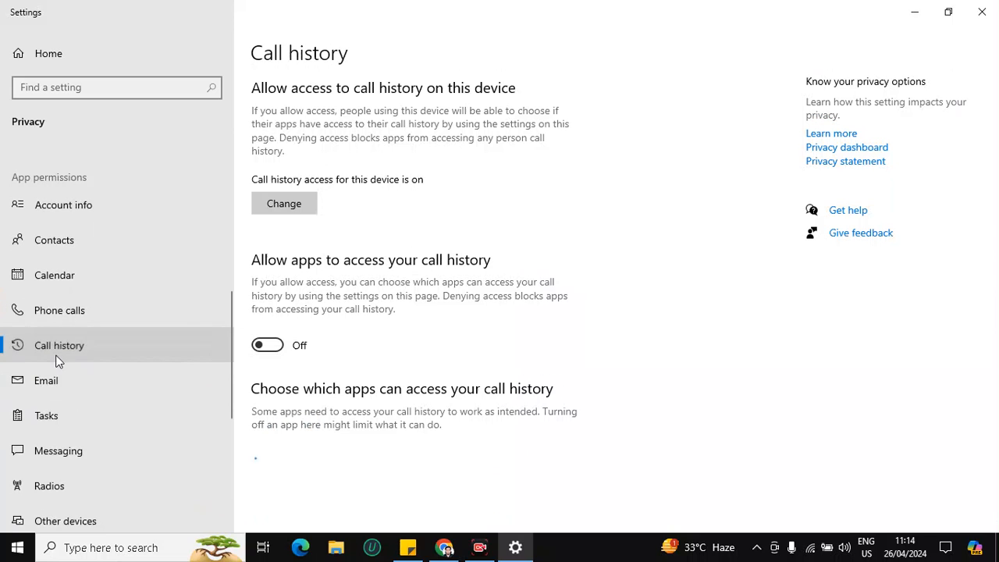
pyautogui.click(66, 394)
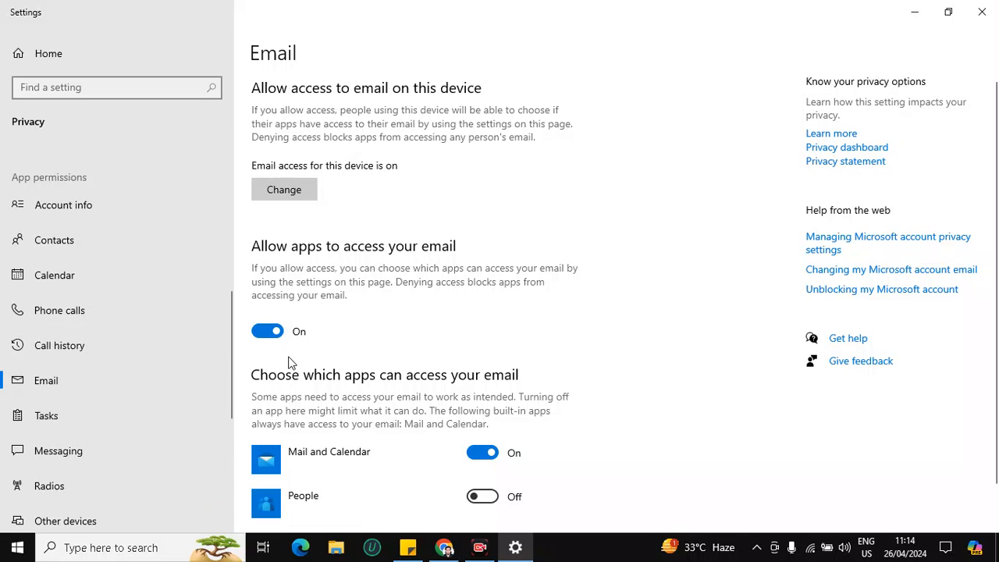
pyautogui.scroll(-1, 141, 417)
pyautogui.scroll(-1, 110, 435)
pyautogui.click(75, 396)
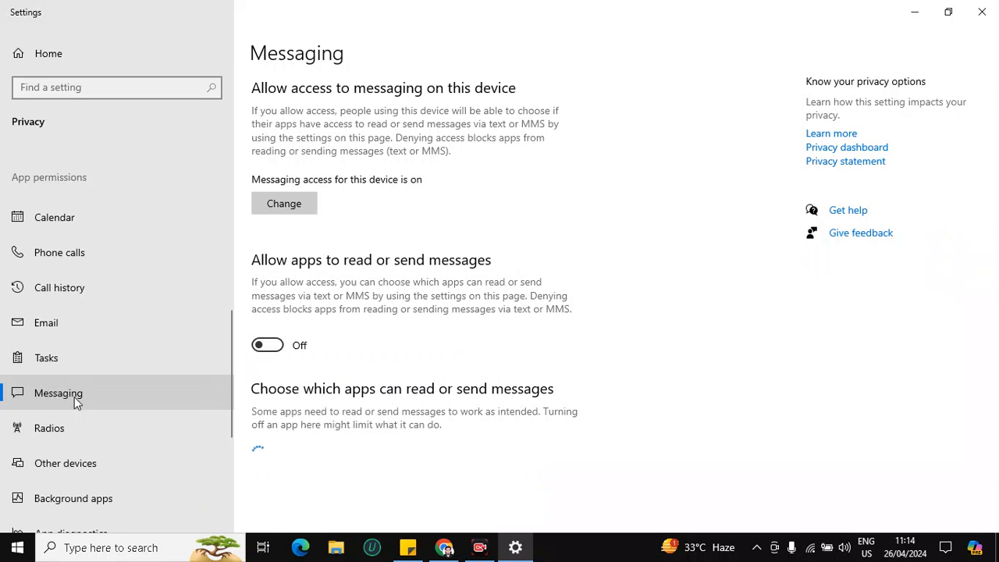
pyautogui.scroll(-3, 74, 396)
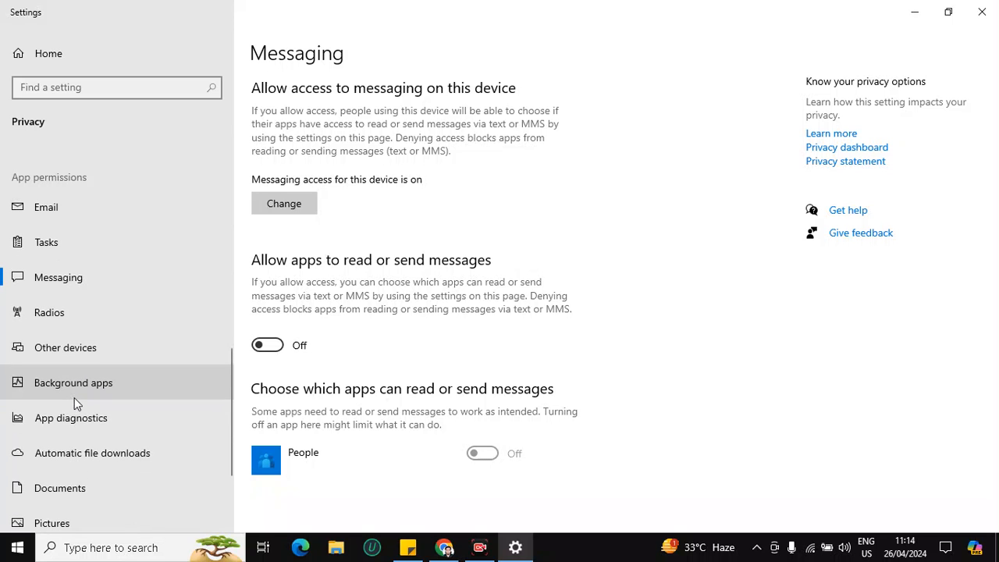
# - Open the Background apps settings and stop 3D Viewer, Calculator and Camera from running in the background
pyautogui.click(57, 373)
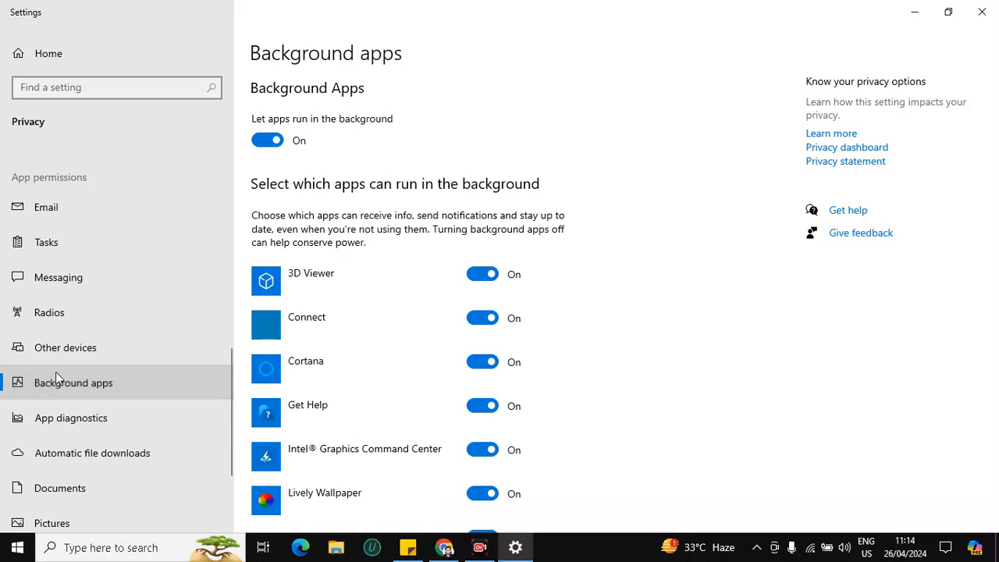
pyautogui.scroll(-2, 386, 305)
pyautogui.scroll(-1, 385, 305)
pyautogui.scroll(3, 386, 305)
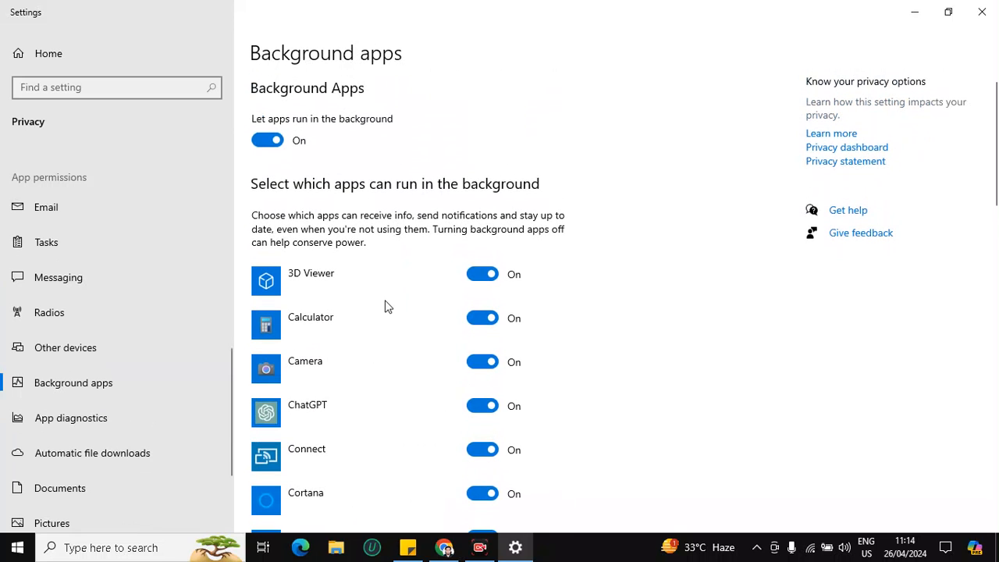
pyautogui.click(490, 281)
pyautogui.click(480, 323)
pyautogui.click(475, 367)
# - Turn off background running for Connect, Cortana, Feedback Hub and Films & TV
pyautogui.scroll(-1, 476, 375)
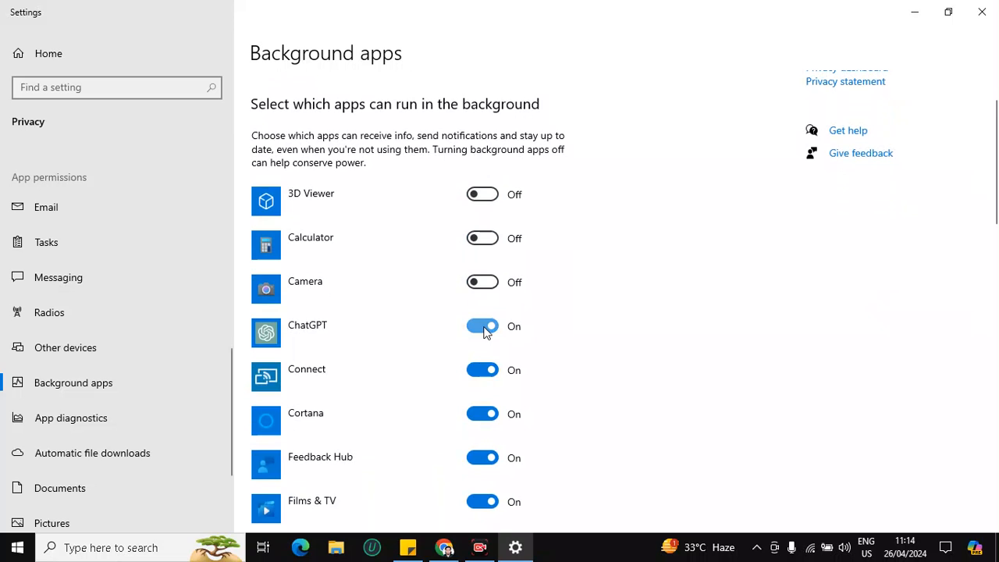
pyautogui.click(480, 380)
pyautogui.scroll(-1, 480, 375)
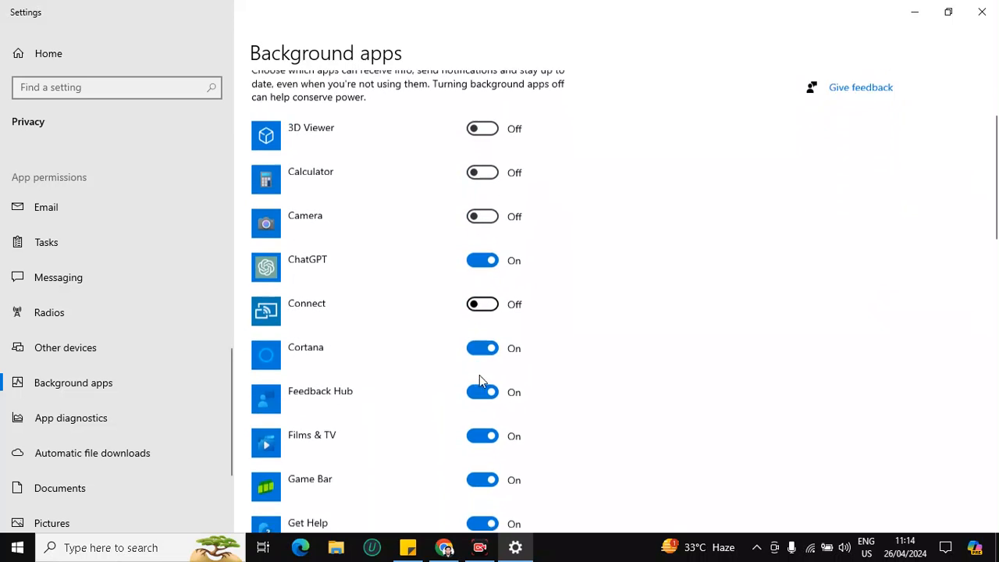
pyautogui.click(480, 348)
pyautogui.click(477, 385)
pyautogui.click(480, 422)
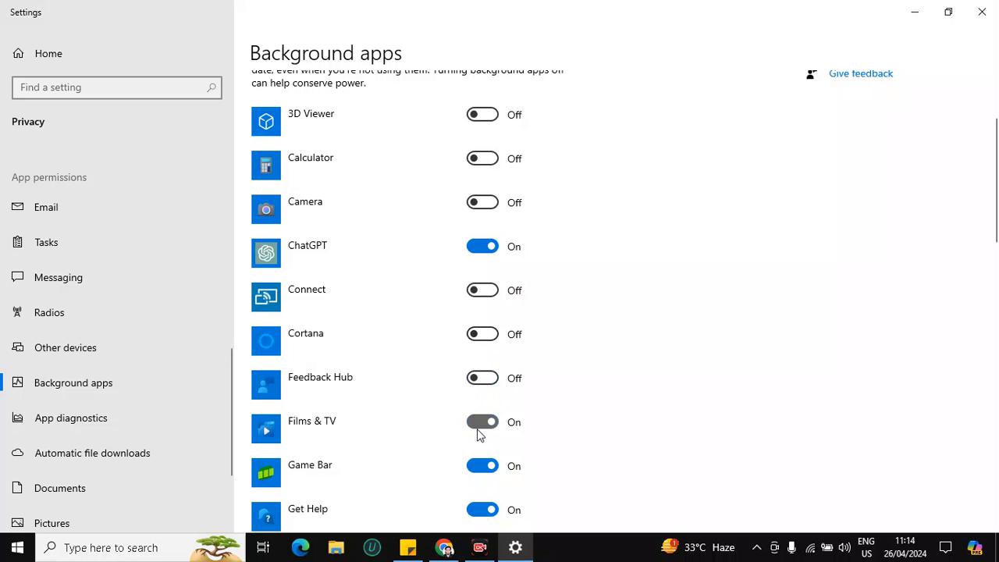
# - Turn off background running for Get Help and Lively Wallpaper, and close Settings
pyautogui.scroll(-2, 473, 422)
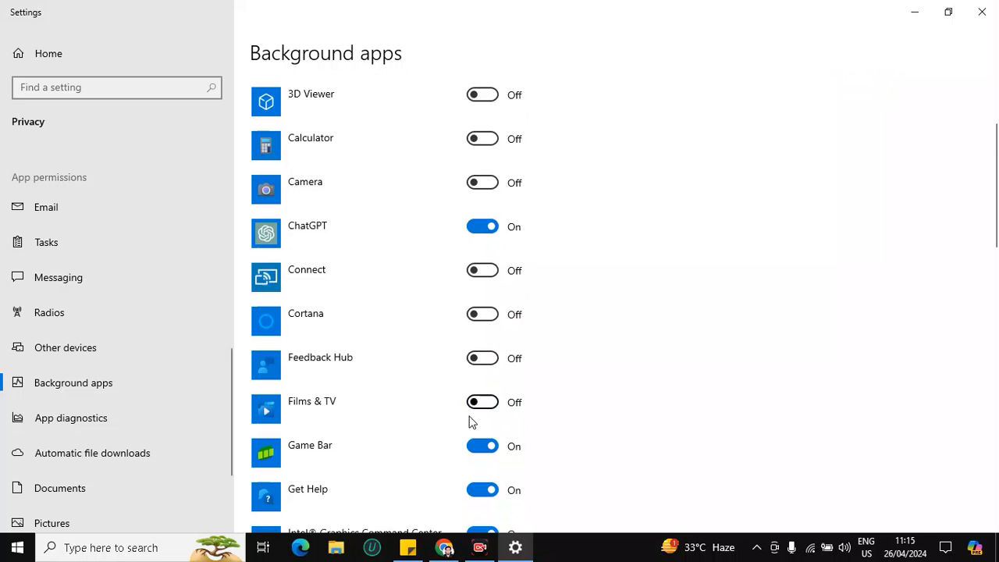
pyautogui.click(485, 353)
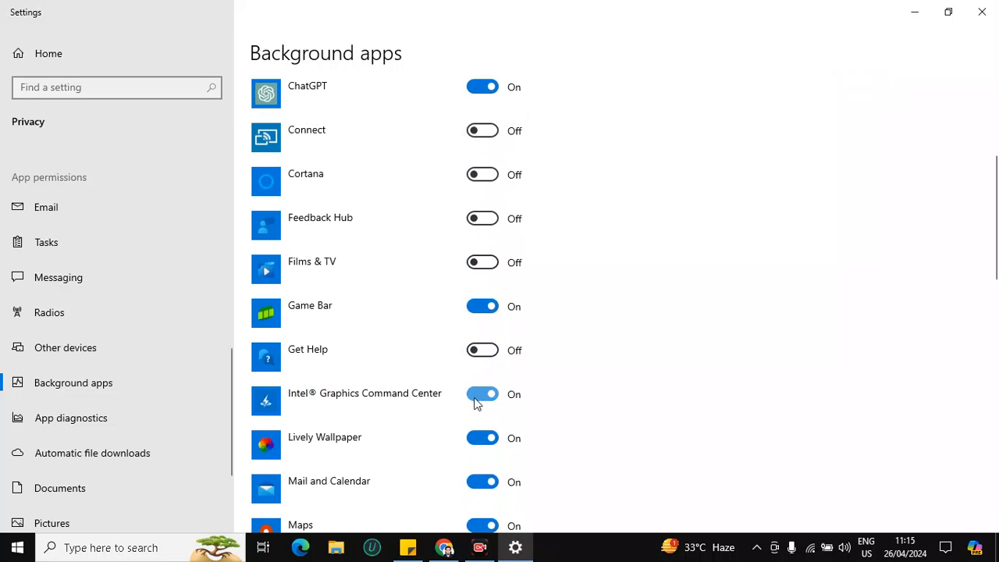
pyautogui.scroll(-3, 142, 375)
pyautogui.click(483, 438)
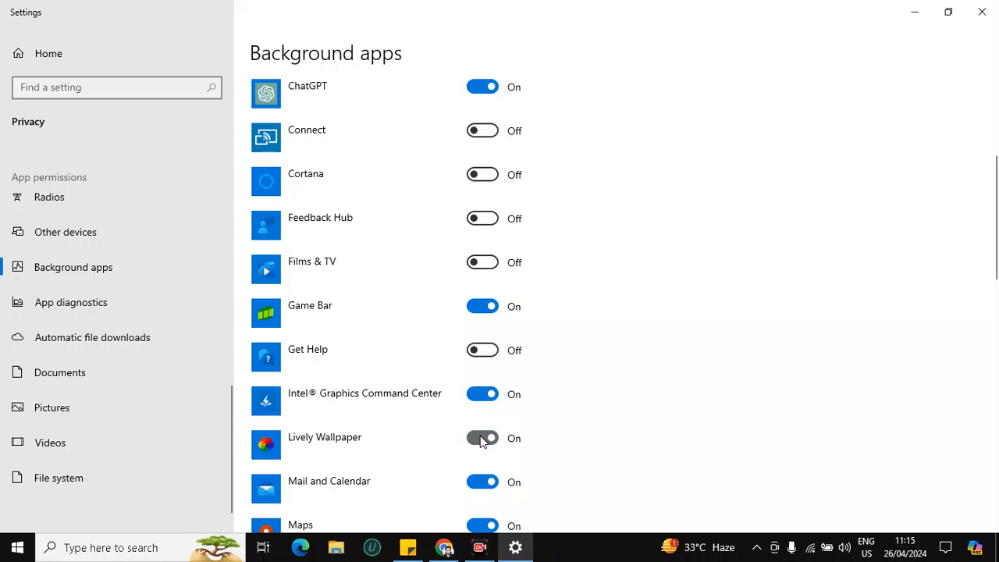
pyautogui.scroll(-1, 57, 353)
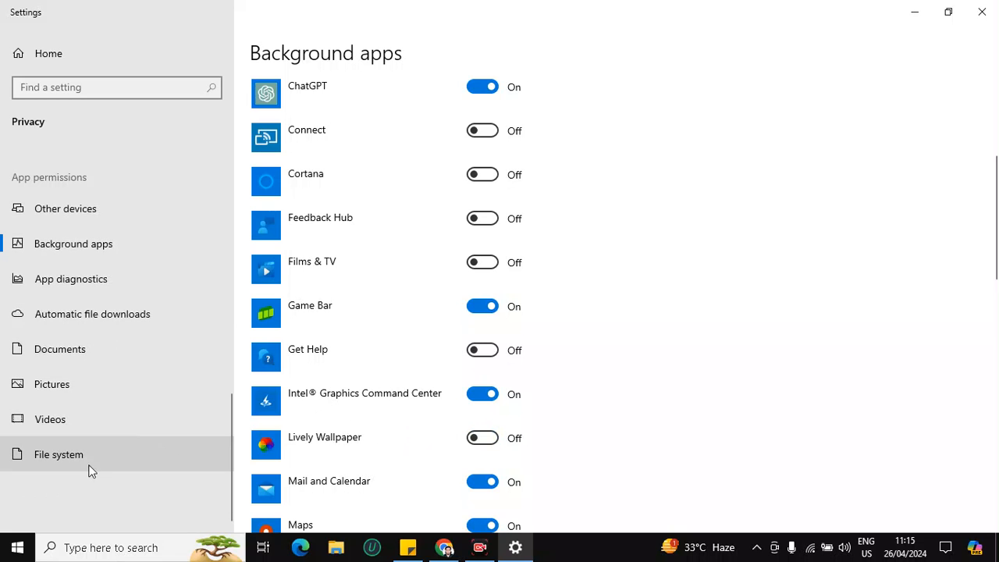
pyautogui.click(981, 12)
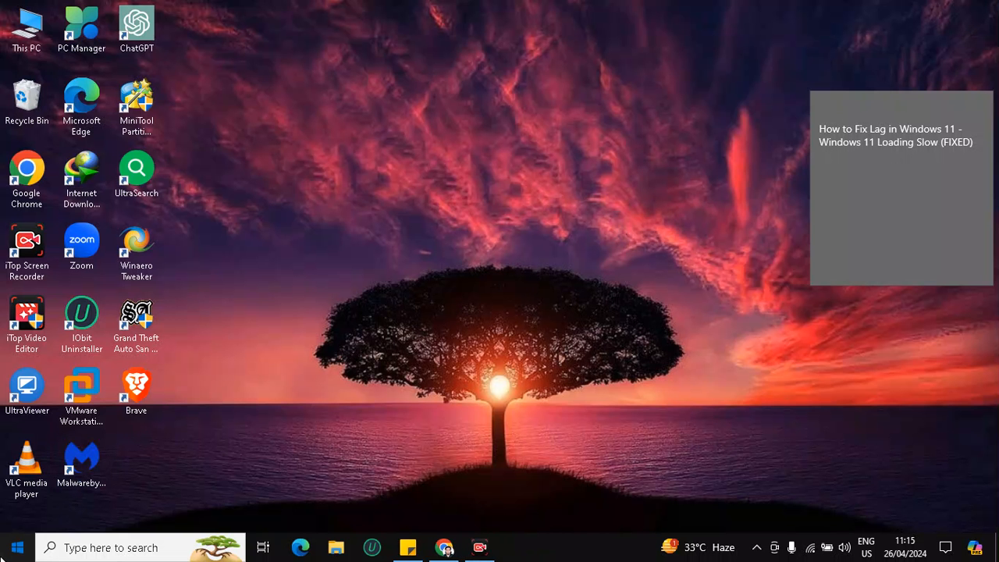
# - Bring up the power options containing Restart, and dismiss them without restarting the PC
pyautogui.click(18, 547)
pyautogui.click(18, 514)
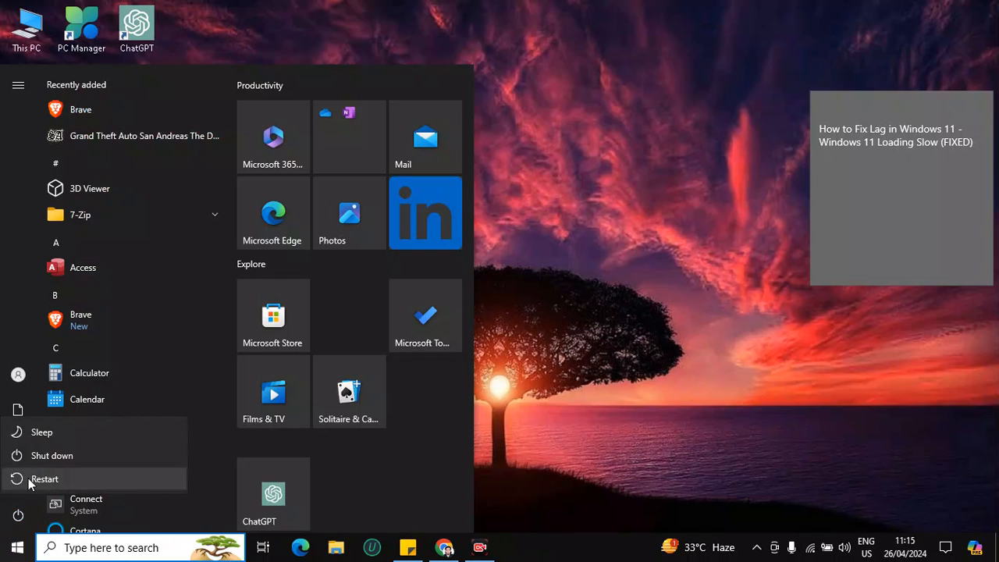
pyautogui.click(559, 261)
pyautogui.click(559, 261)
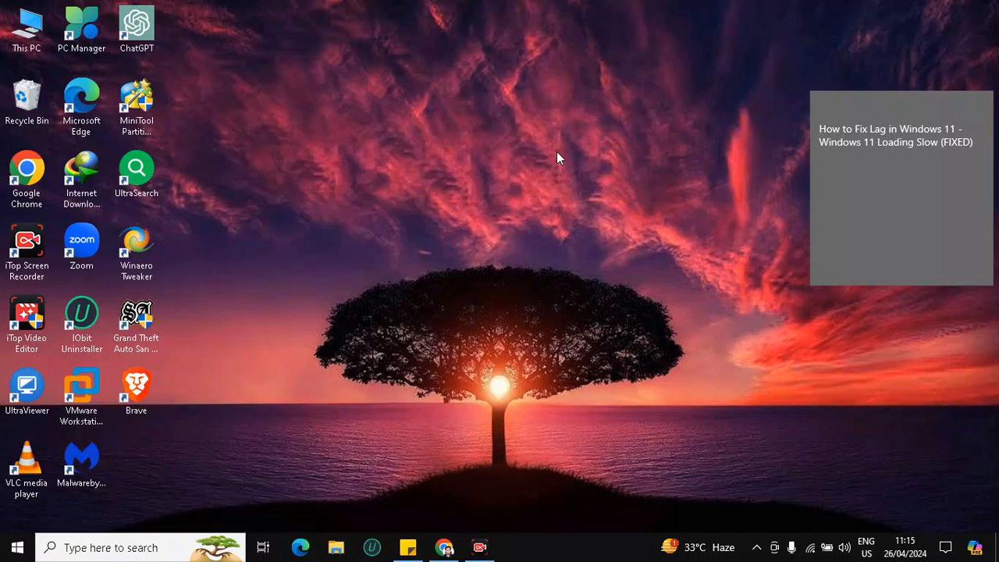